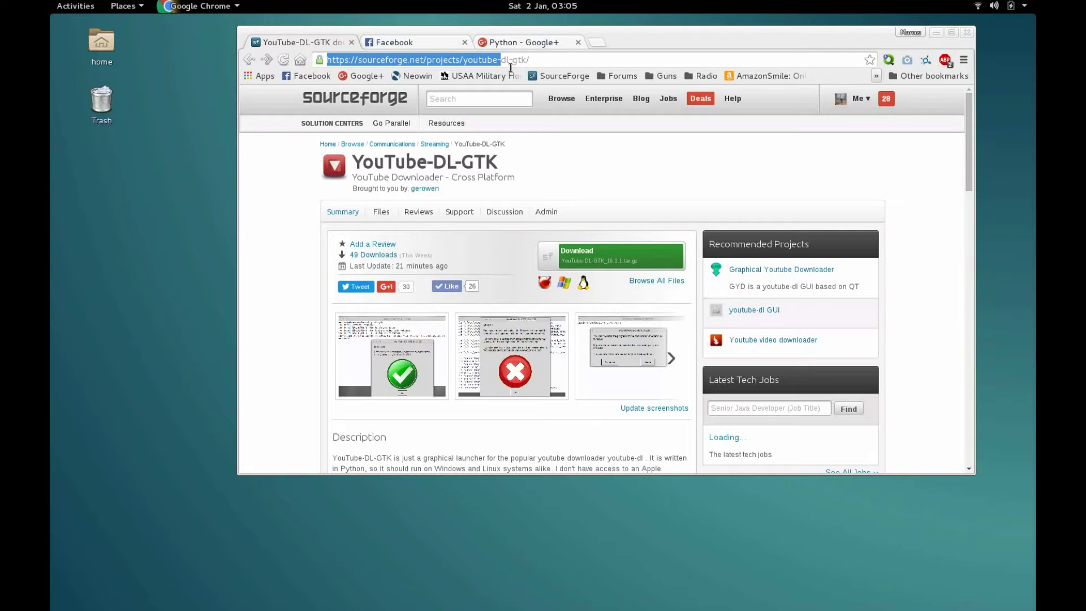
Step: Review the project page address, the 16.1.1 release folder, the last update time and the download stats
{"action": "left_click_drag", "start_coordinate": [510, 67], "coordinate": [553, 68]}
{"action": "left_click", "coordinate": [552, 61]}
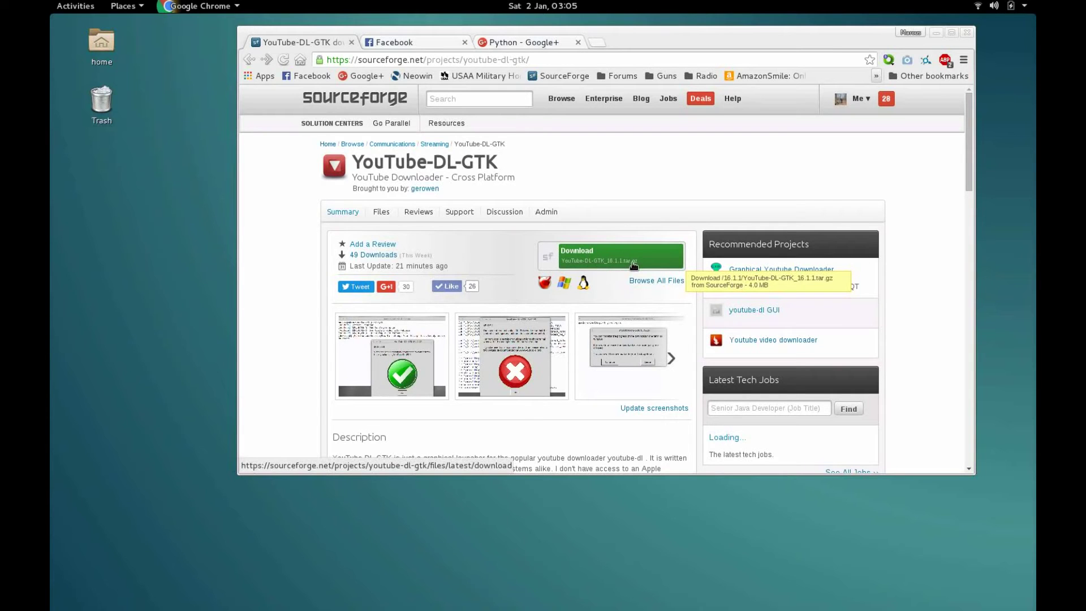
{"action": "left_click", "coordinate": [612, 256]}
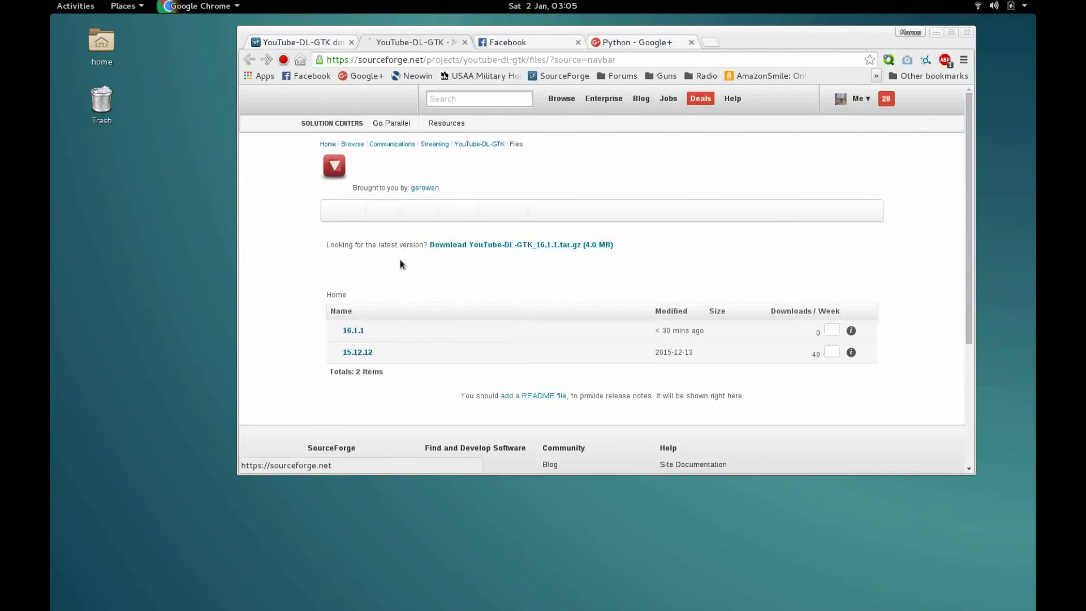
{"action": "left_click", "coordinate": [350, 341]}
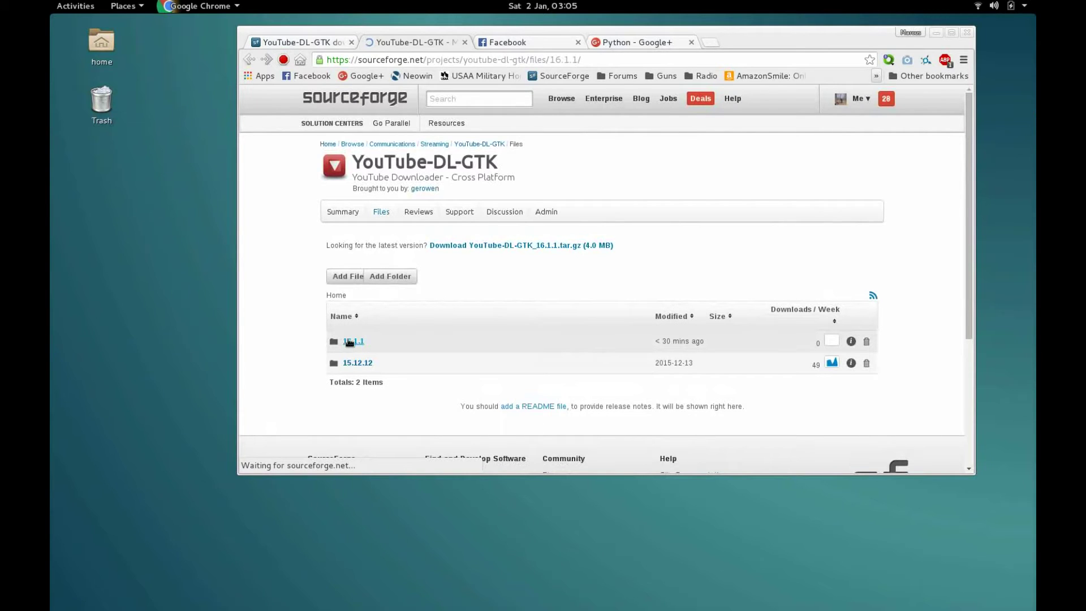
{"action": "left_click", "coordinate": [465, 43]}
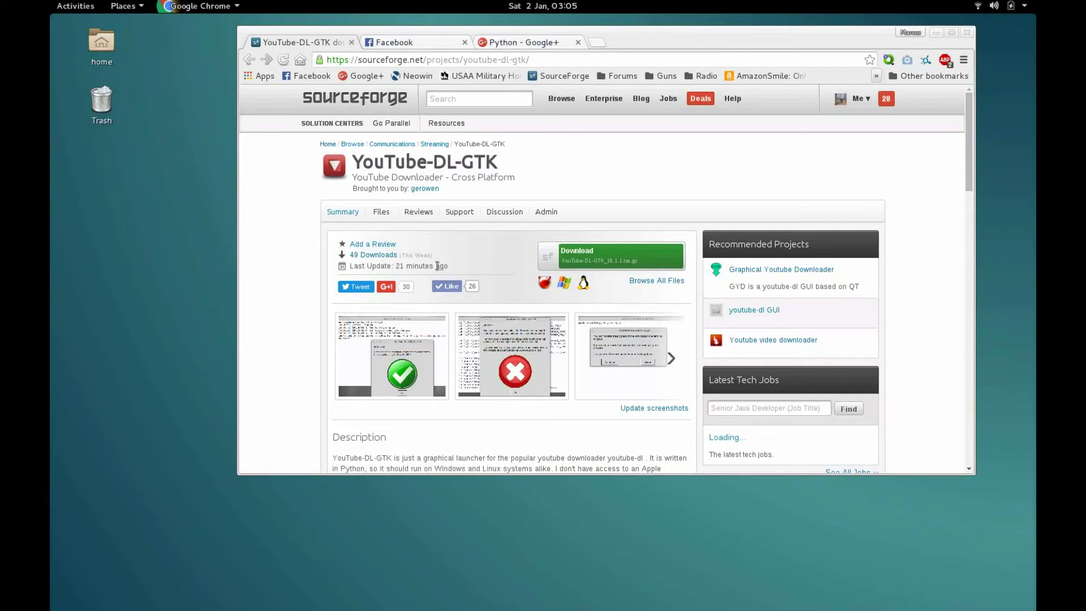
{"action": "left_click_drag", "start_coordinate": [437, 266], "coordinate": [453, 270]}
{"action": "left_click_drag", "start_coordinate": [451, 270], "coordinate": [283, 146]}
{"action": "left_click", "coordinate": [283, 146]}
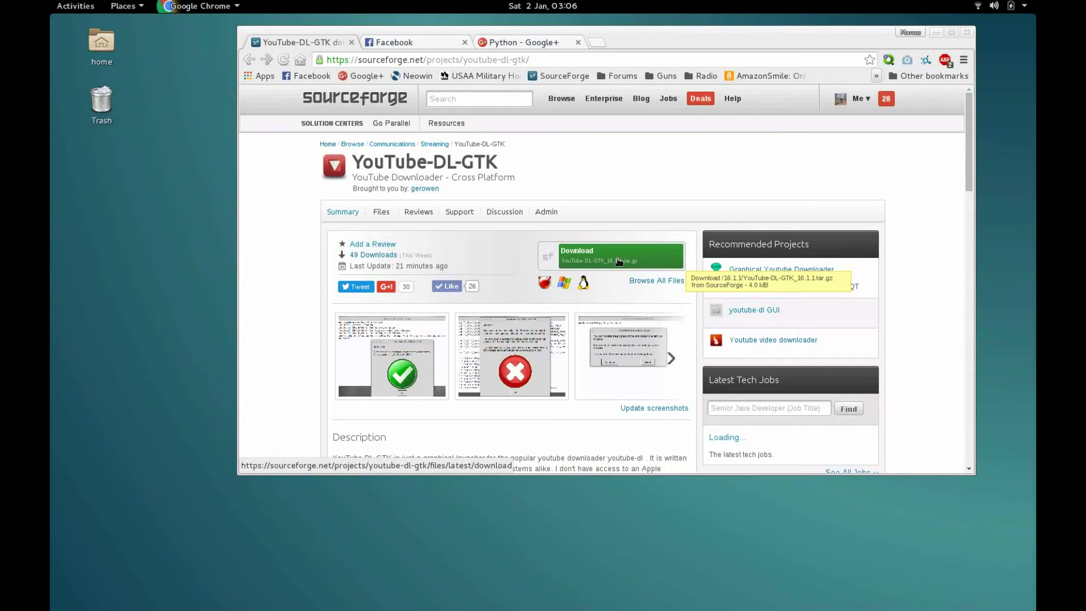
Step: Save YouTube-DL-GTK_16.1.1.tar.gz to the Desktop, then search Activities for 'youtube'
{"action": "left_click", "coordinate": [653, 252]}
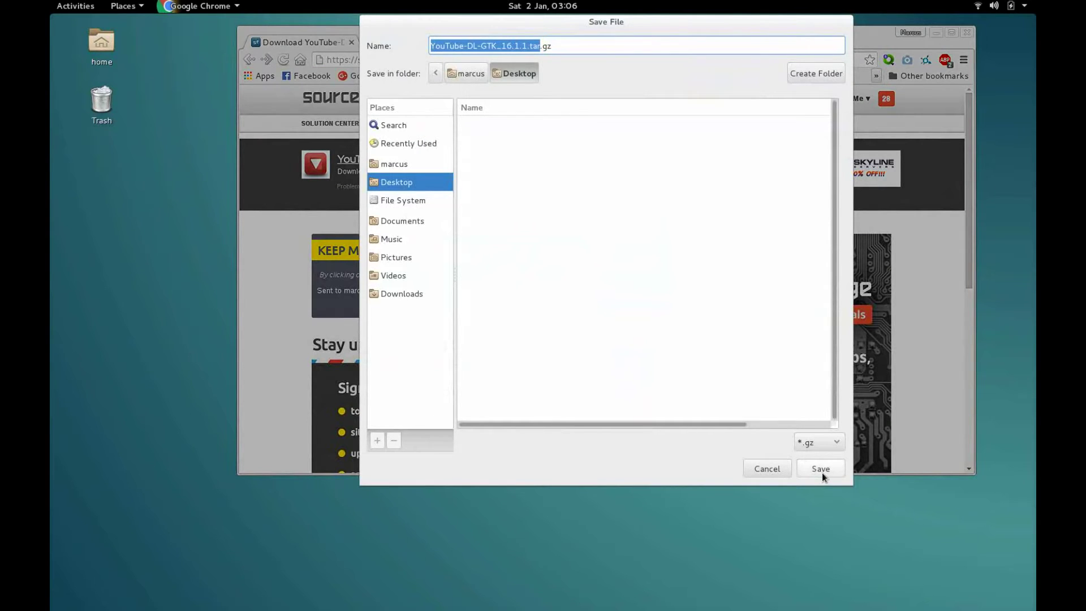
{"action": "left_click", "coordinate": [820, 469]}
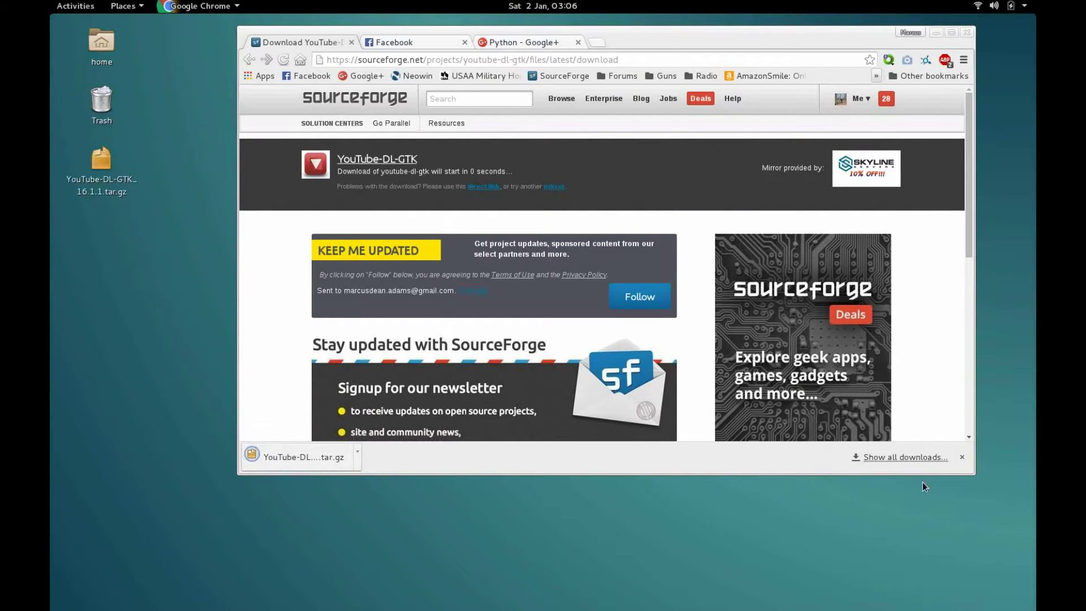
{"action": "left_click", "coordinate": [962, 457]}
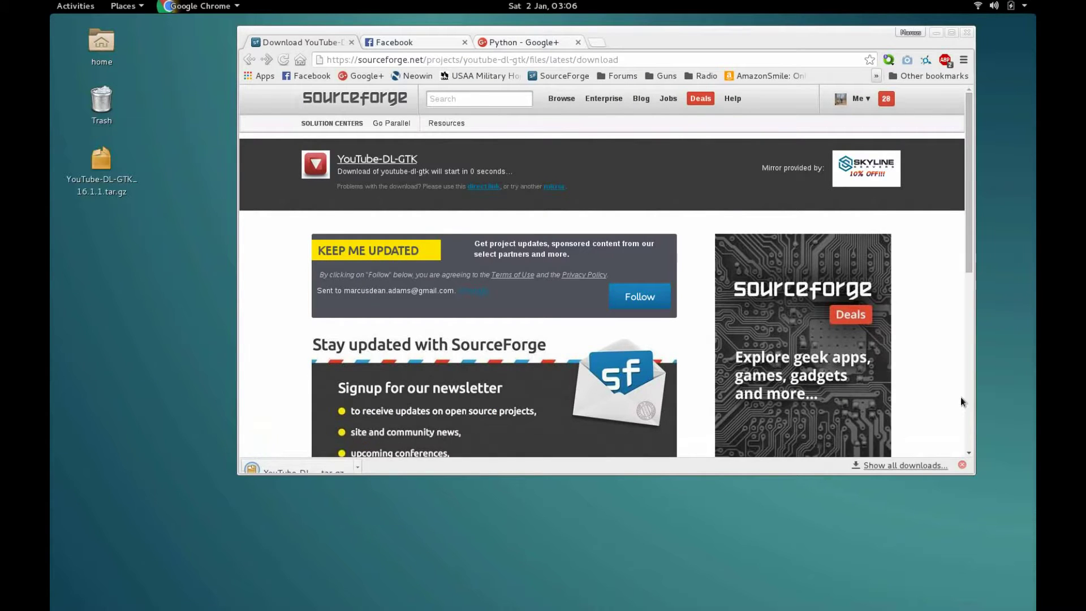
{"action": "key", "text": "super"}
{"action": "type", "text": "youtube"}
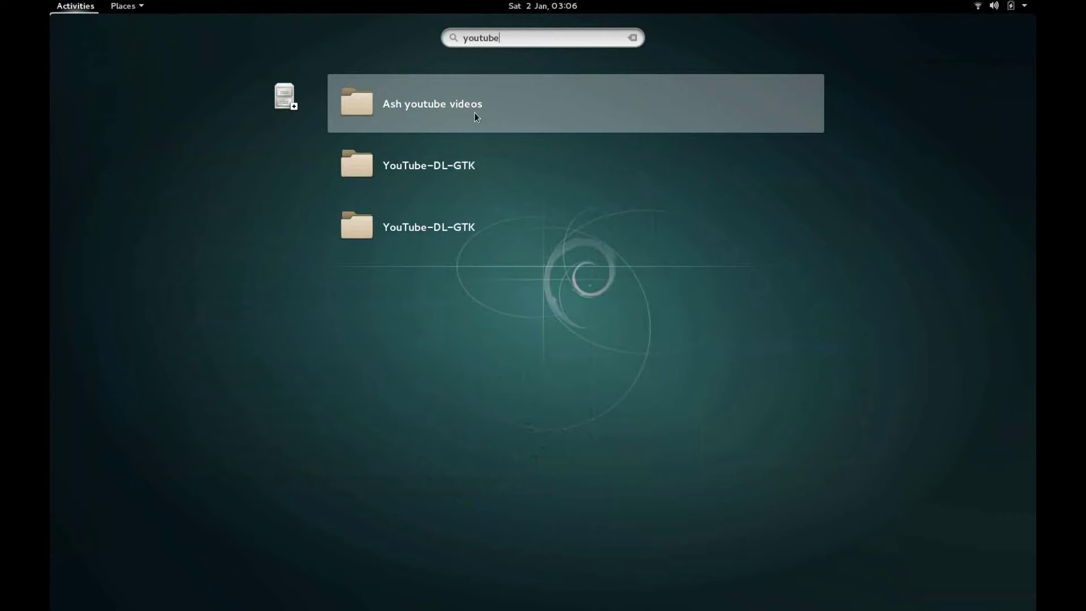
Step: Clear the 'youtube' search, return to the desktop and reposition the browser window
{"action": "left_click", "coordinate": [632, 37]}
{"action": "key", "text": "Escape"}
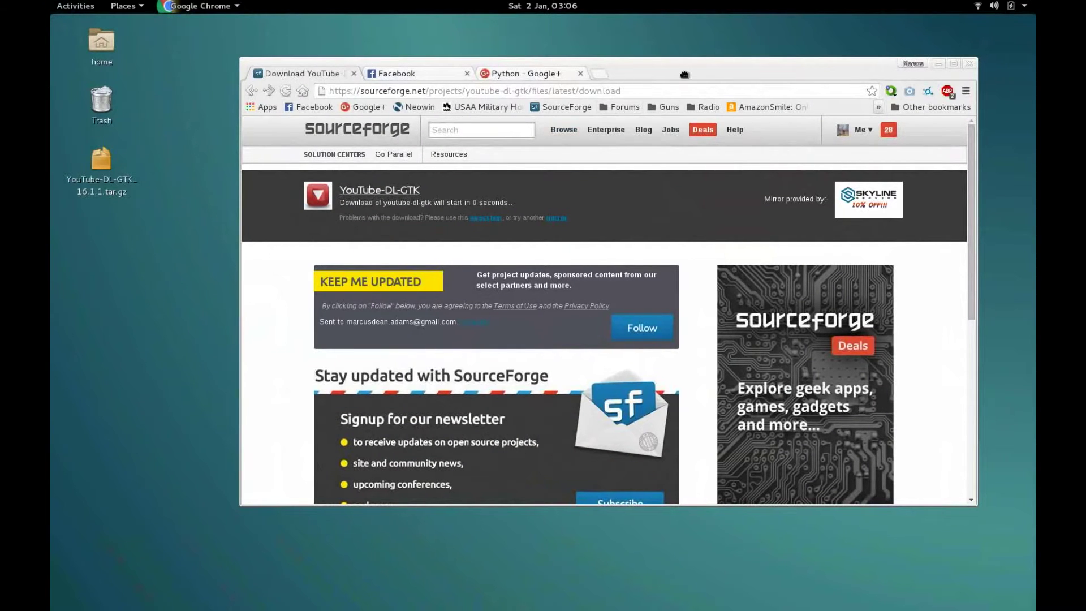
{"action": "left_click_drag", "start_coordinate": [680, 74], "coordinate": [717, 43]}
{"action": "left_click", "coordinate": [181, 201]}
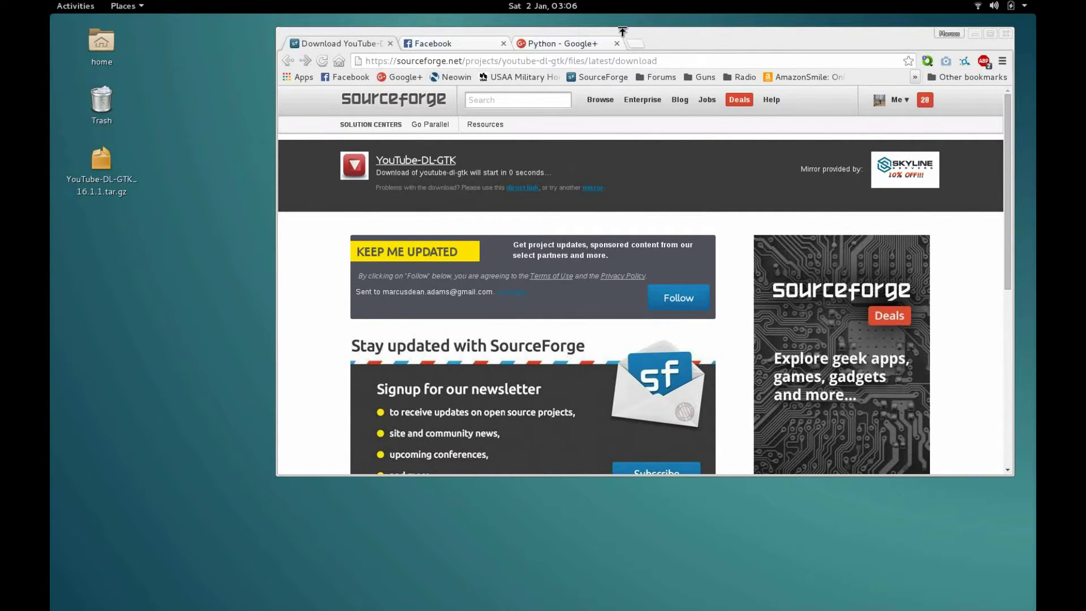
{"action": "left_click_drag", "start_coordinate": [623, 33], "coordinate": [383, 109]}
Step: Review the project summary stats, then open the extracted YouTube-DL-GTK folder
{"action": "left_click", "coordinate": [399, 161]}
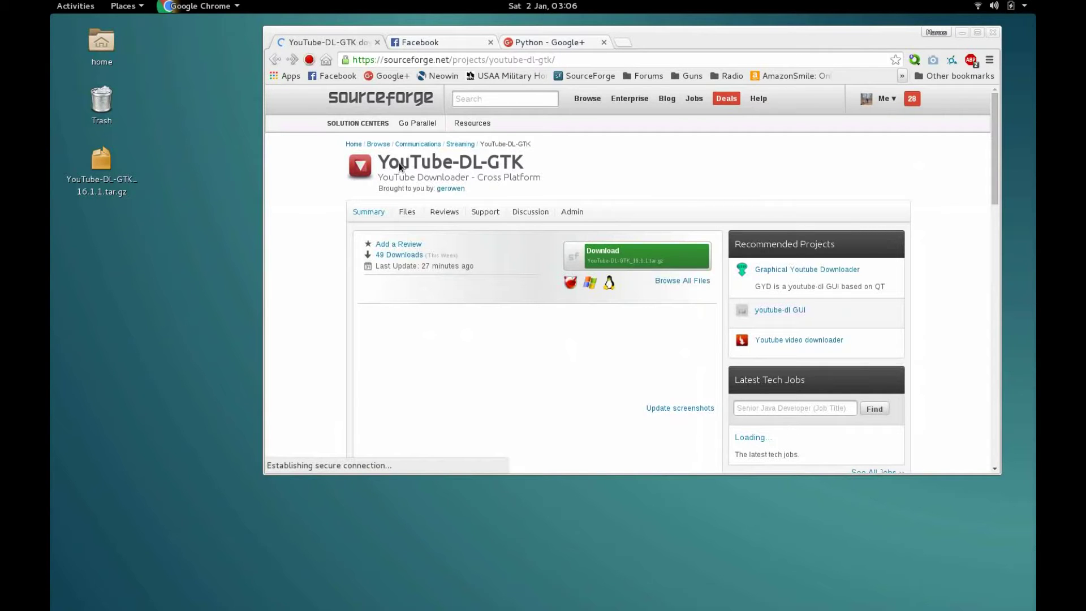
{"action": "left_click_drag", "start_coordinate": [439, 255], "coordinate": [327, 201]}
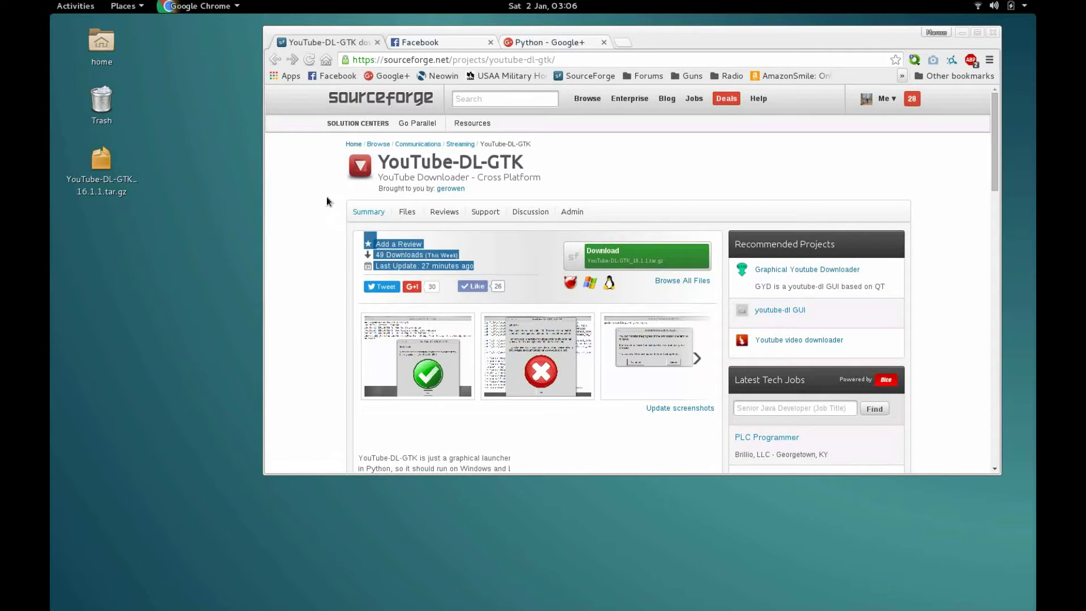
{"action": "left_click", "coordinate": [322, 156]}
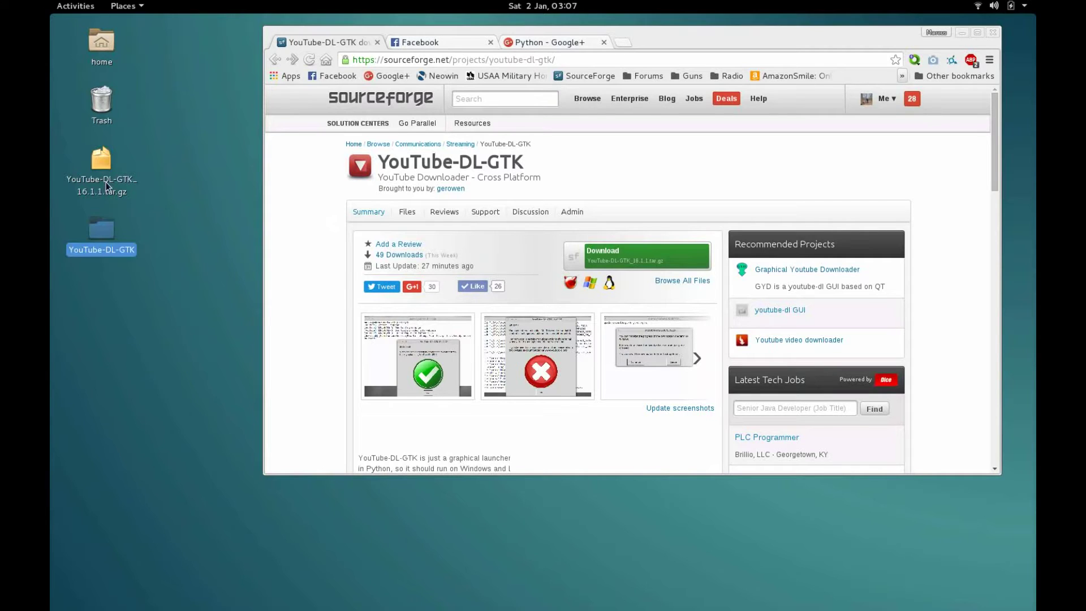
{"action": "left_click", "coordinate": [114, 212]}
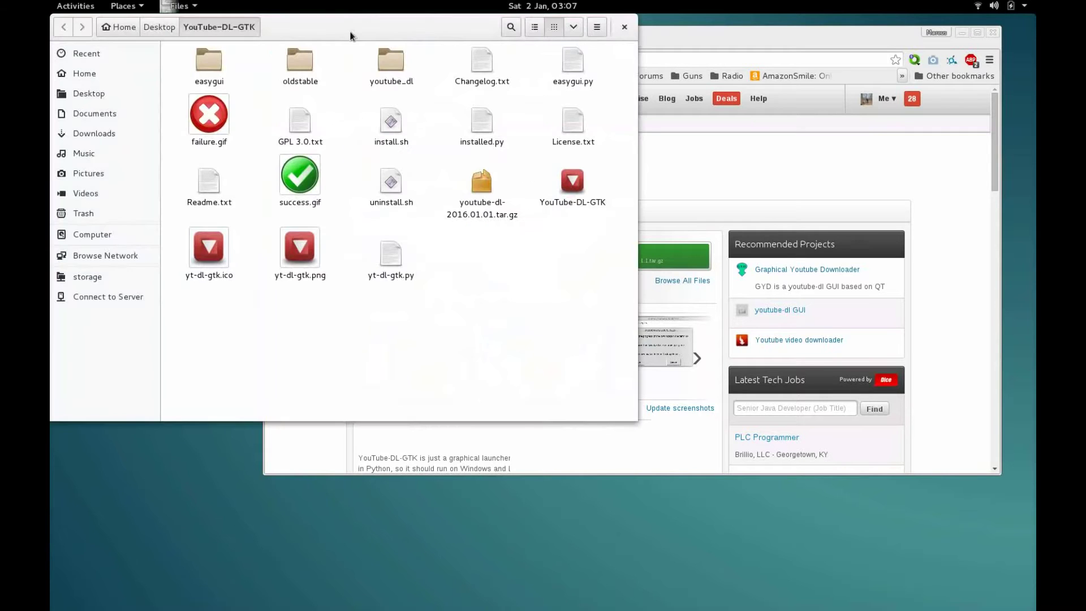
Step: Allow yt-dl-gtk.py to execute as a program and close its properties
{"action": "left_click_drag", "start_coordinate": [354, 34], "coordinate": [442, 97]}
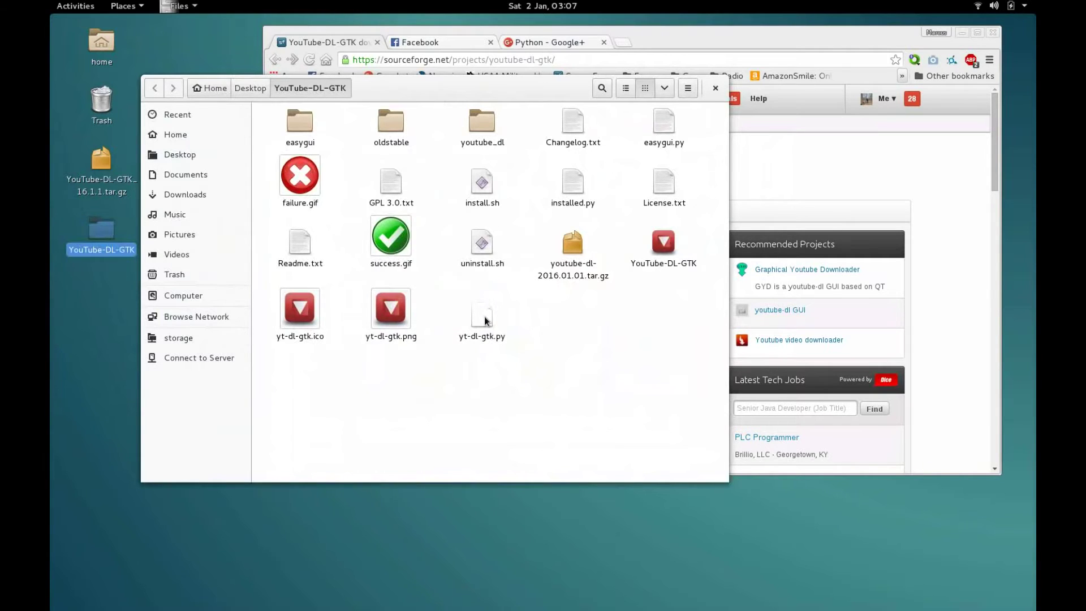
{"action": "double_click", "coordinate": [482, 317]}
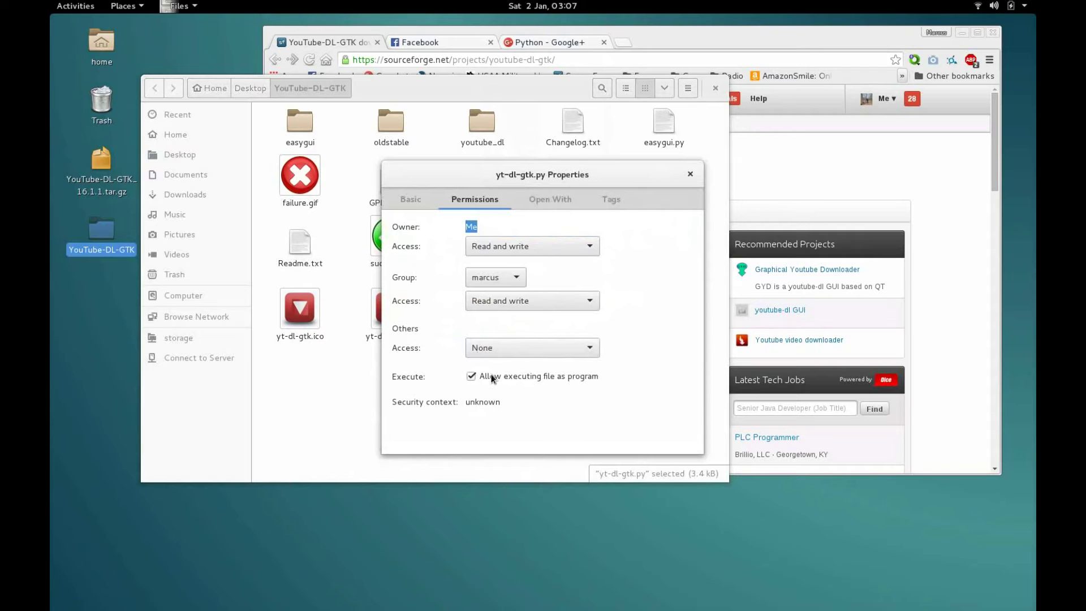
{"action": "left_click", "coordinate": [691, 175]}
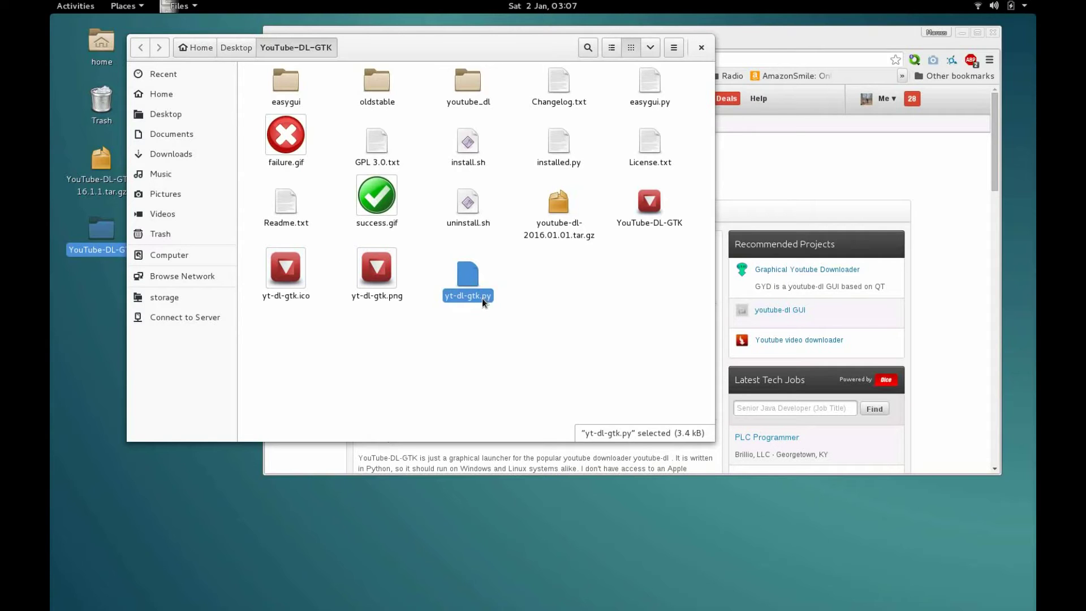
Step: View yt-dl-gtk.py in Geany, then run it in a terminal and continue past the welcome message
{"action": "double_click", "coordinate": [484, 300]}
{"action": "left_click", "coordinate": [381, 274]}
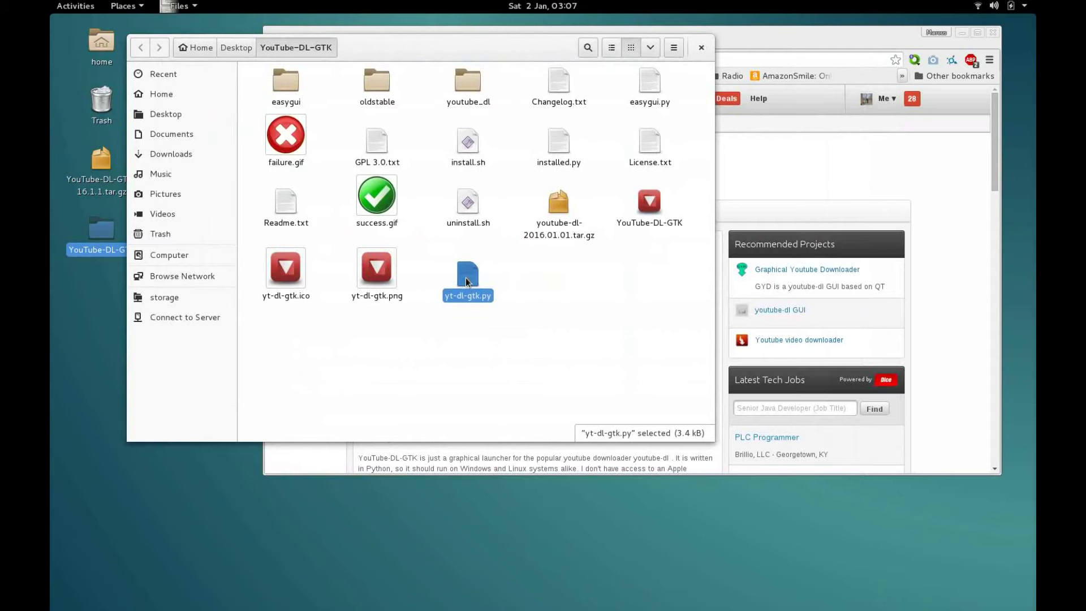
{"action": "double_click", "coordinate": [467, 278]}
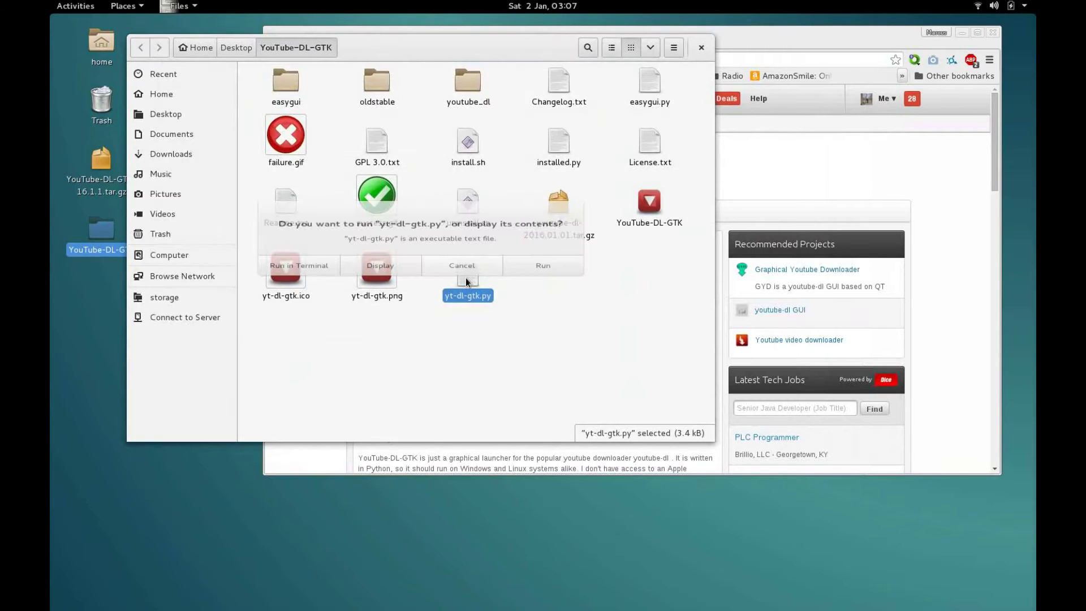
{"action": "left_click", "coordinate": [327, 275]}
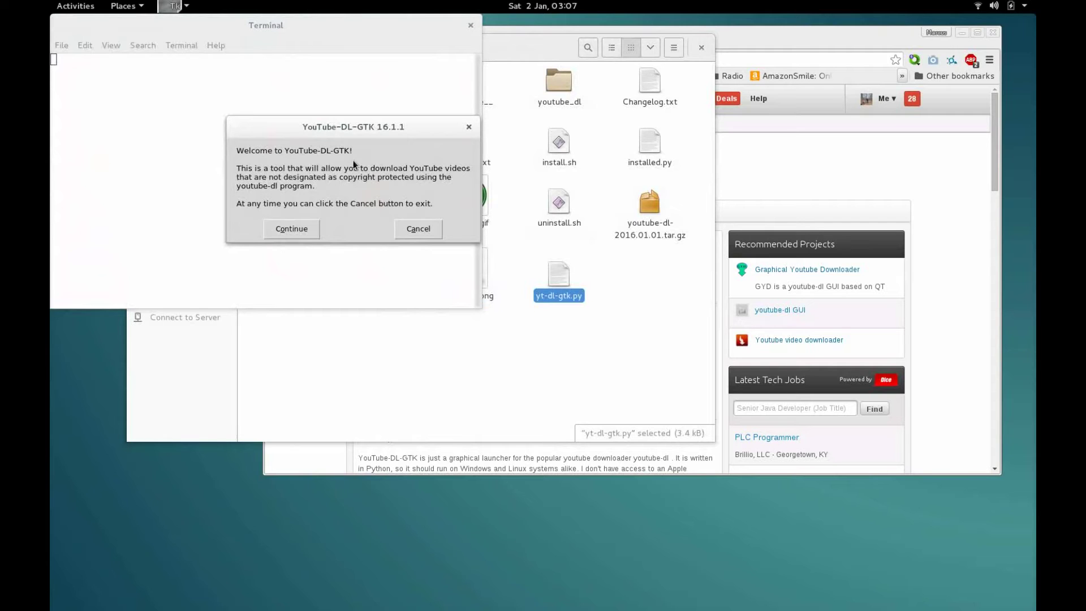
{"action": "left_click", "coordinate": [291, 229]}
{"action": "type", "text": "https://youtu.be/BaW_jenozKc"}
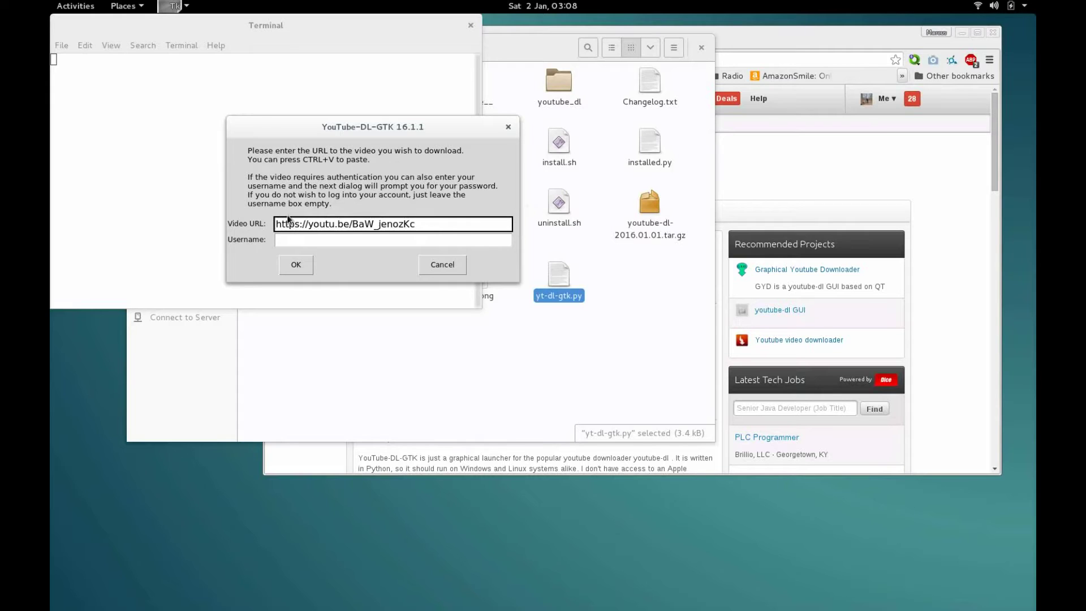
{"action": "left_click", "coordinate": [304, 243]}
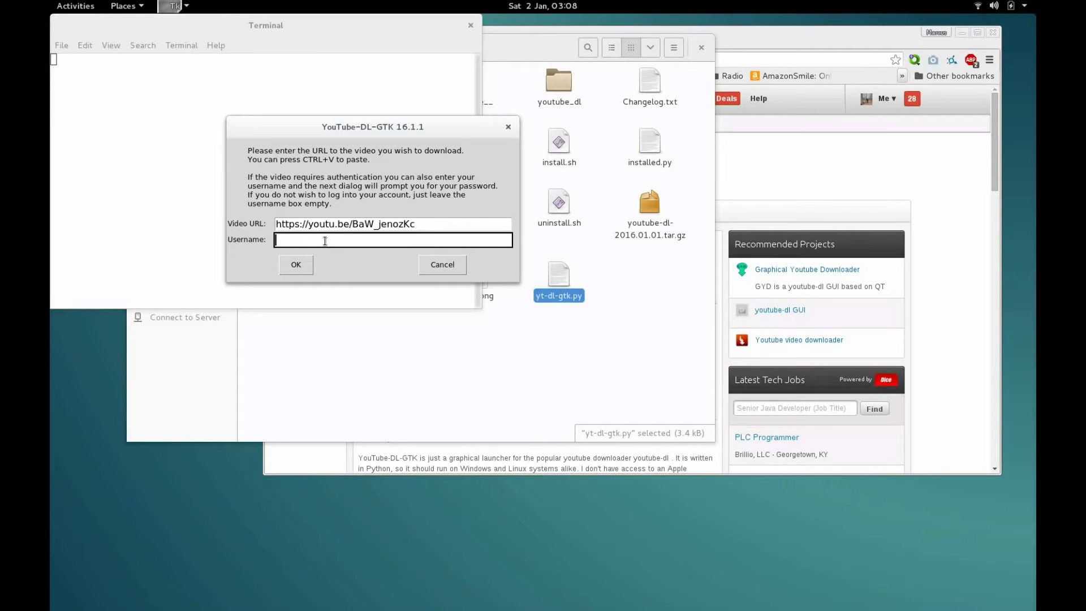
{"action": "left_click_drag", "start_coordinate": [380, 125], "coordinate": [403, 105]}
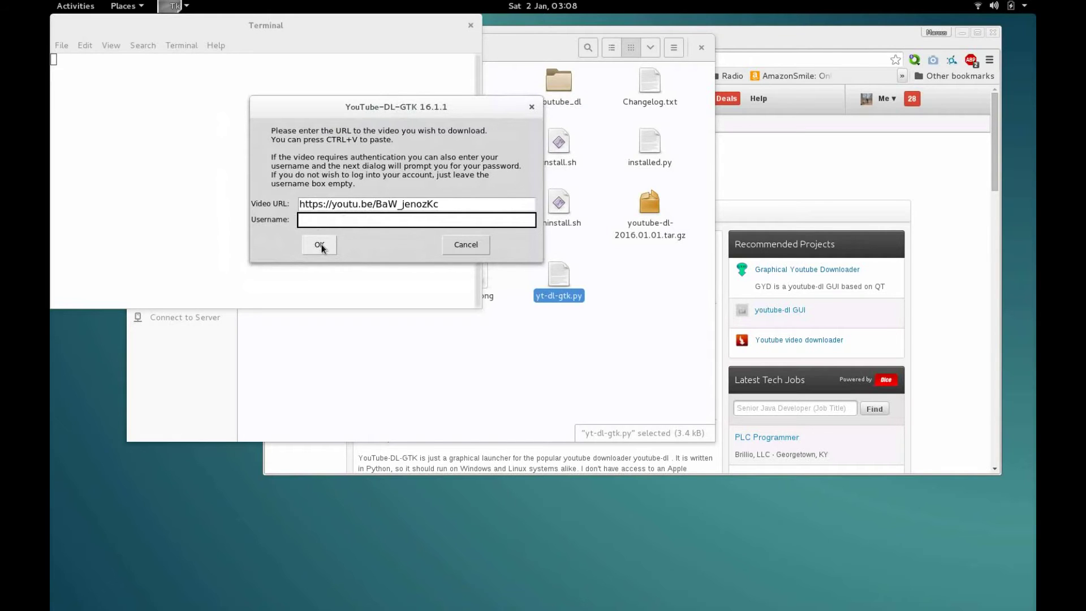
{"action": "left_click", "coordinate": [320, 245]}
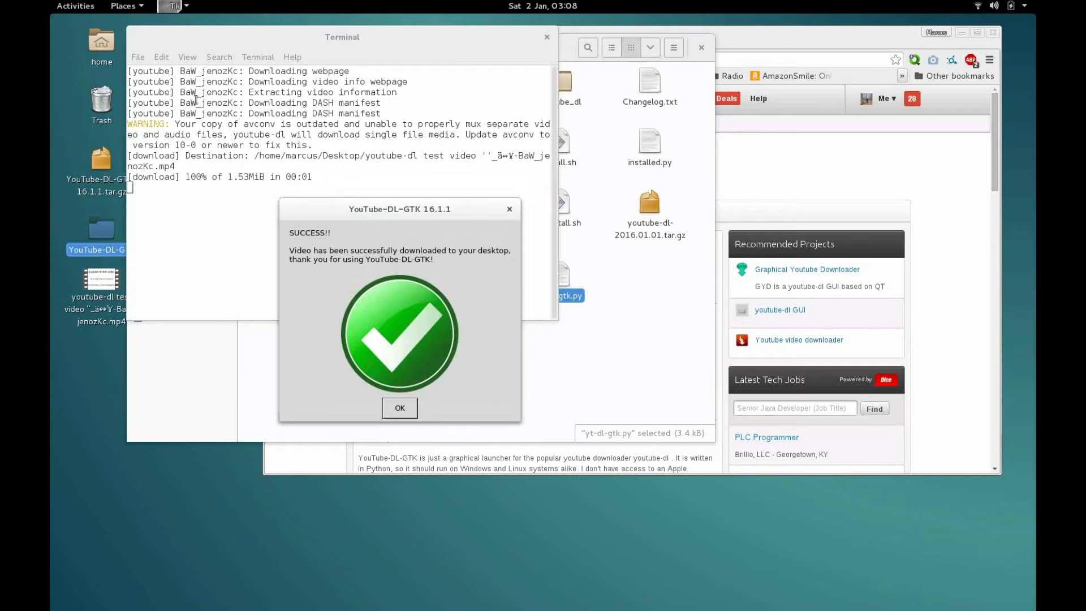
{"action": "left_click_drag", "start_coordinate": [442, 300], "coordinate": [415, 200]}
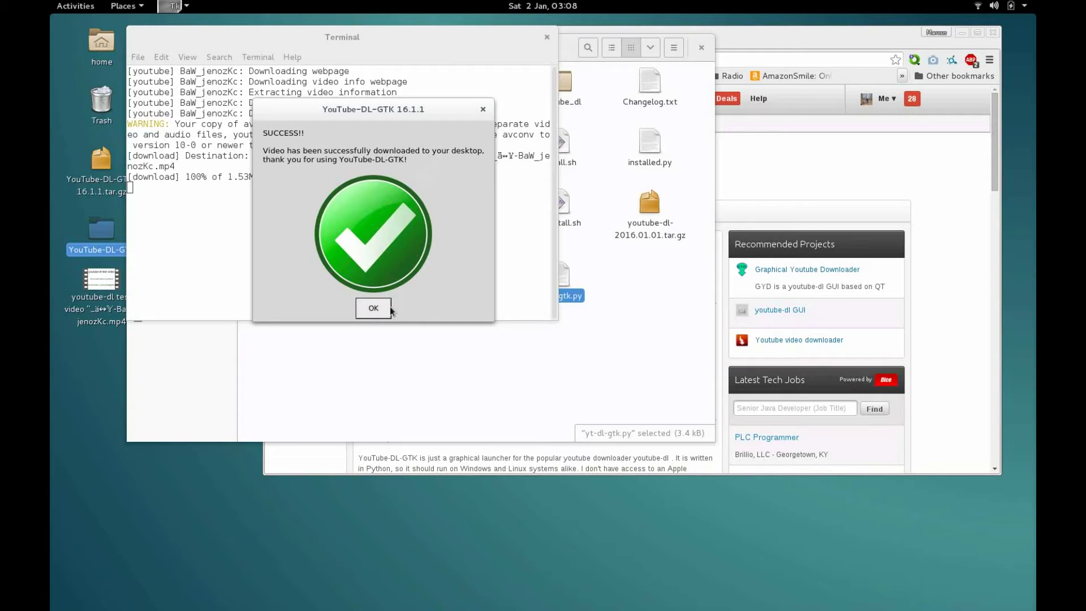
{"action": "left_click", "coordinate": [373, 308]}
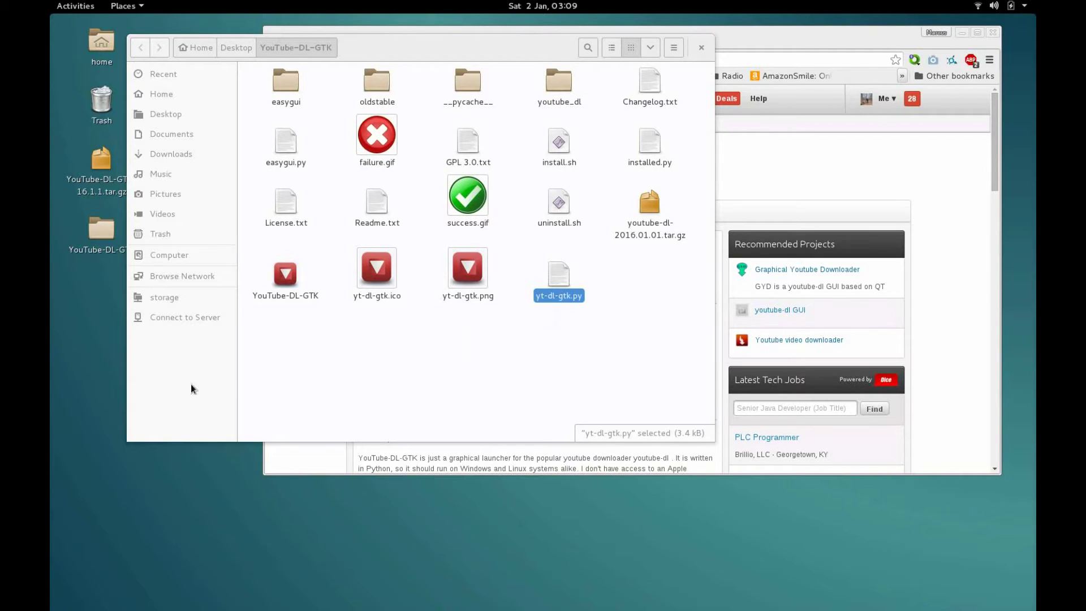
Step: Rerun the script, log in with the account e-mail and password, download, and dismiss SUCCESS
{"action": "key", "text": "Return"}
{"action": "key", "text": "Return"}
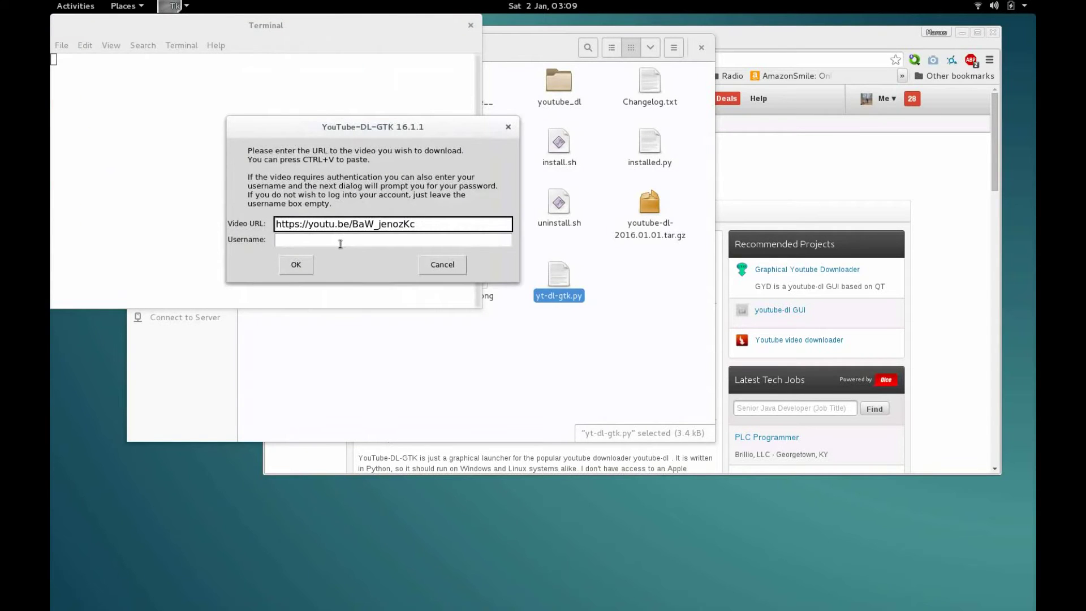
{"action": "left_click", "coordinate": [343, 242]}
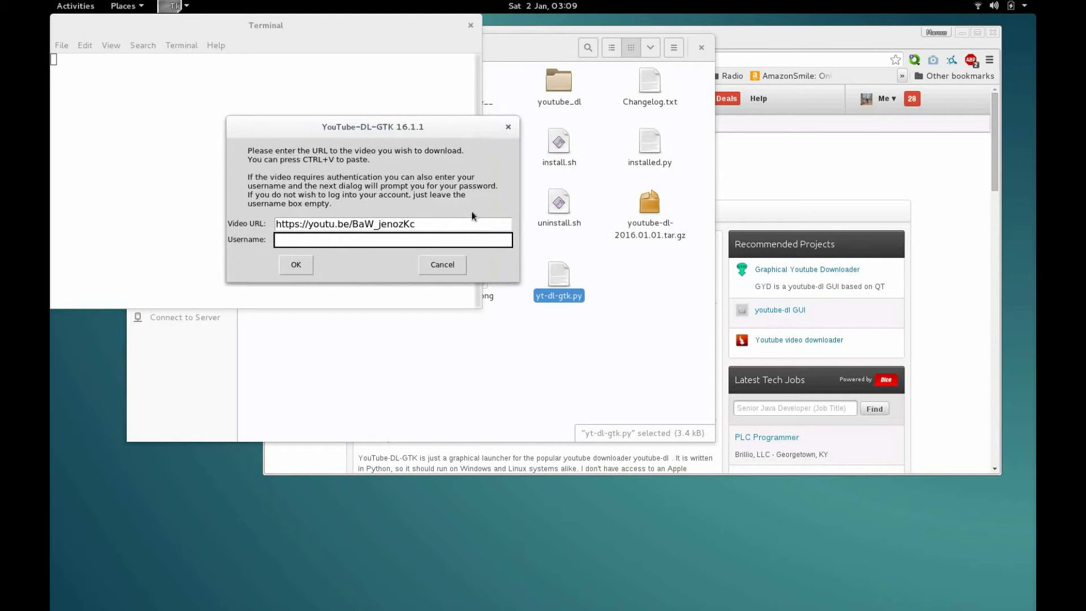
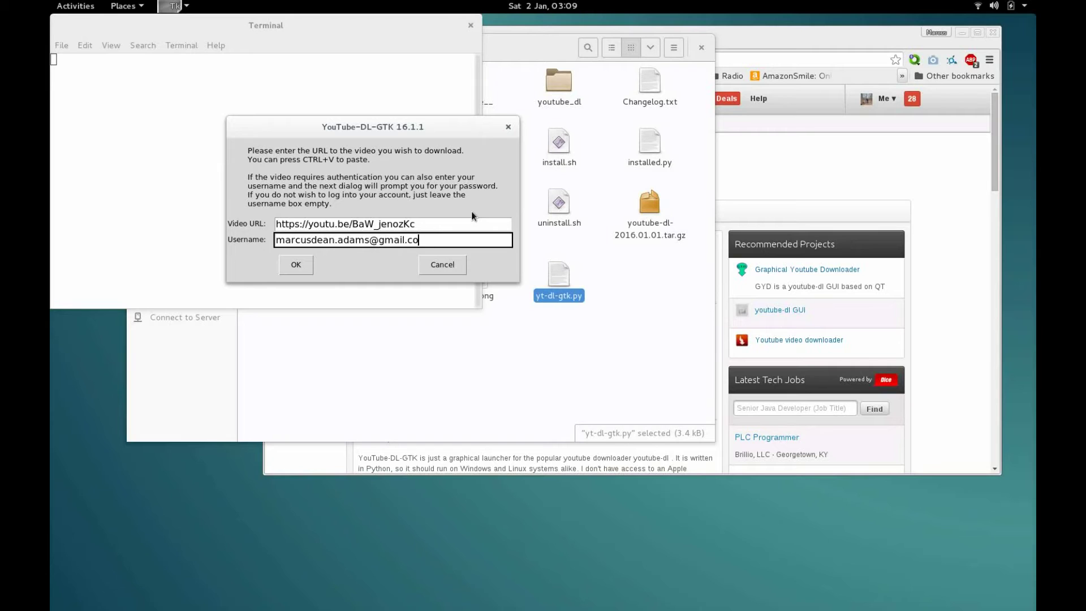
{"action": "type", "text": "m"}
{"action": "key", "text": "Return"}
{"action": "type", "text": "*****************"}
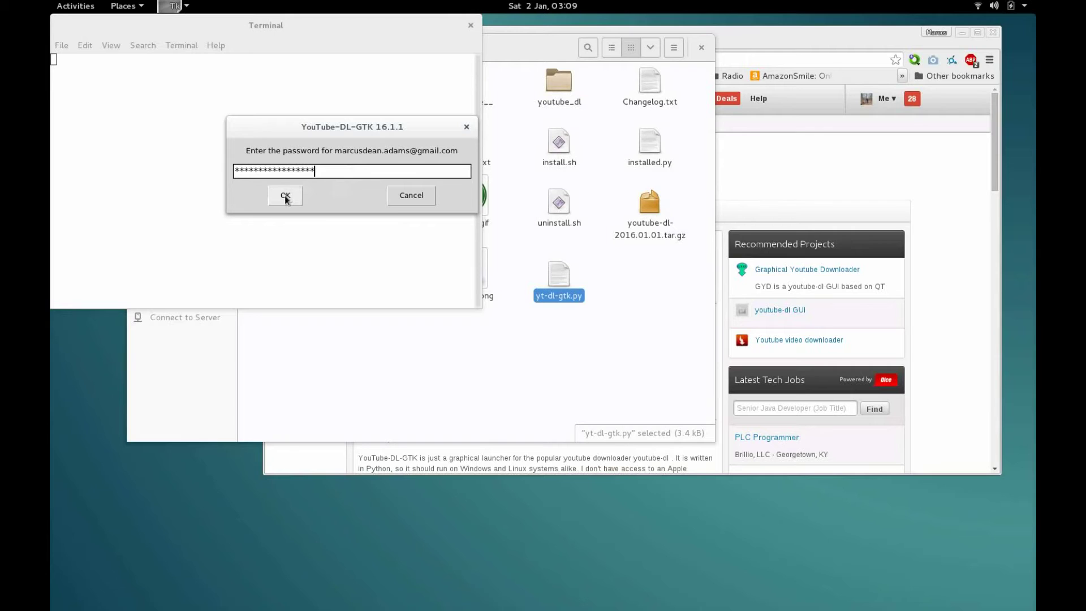
{"action": "left_click", "coordinate": [286, 197]}
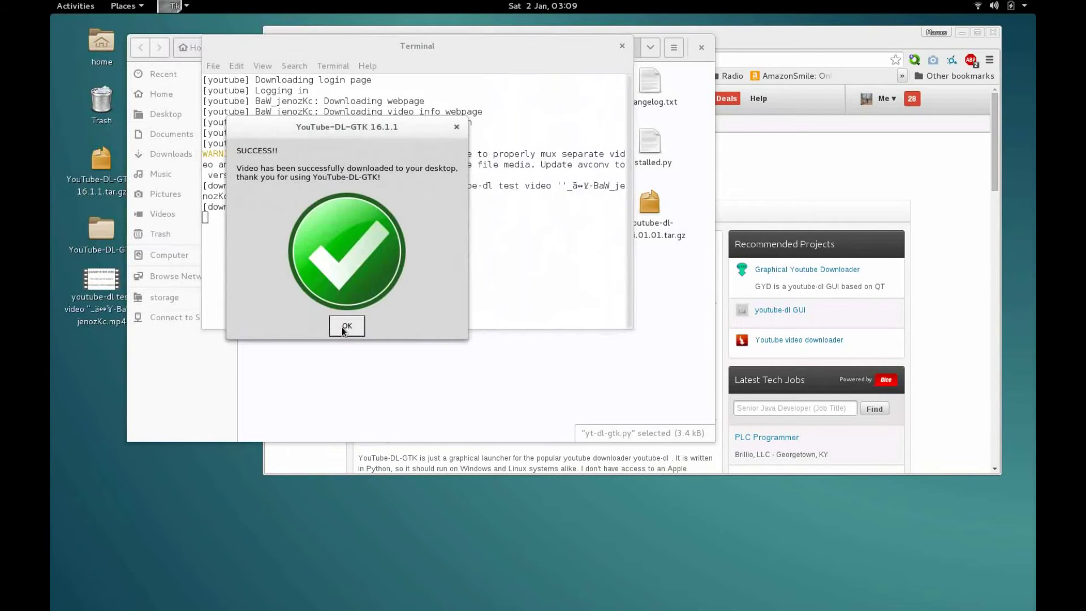
{"action": "left_click", "coordinate": [346, 326]}
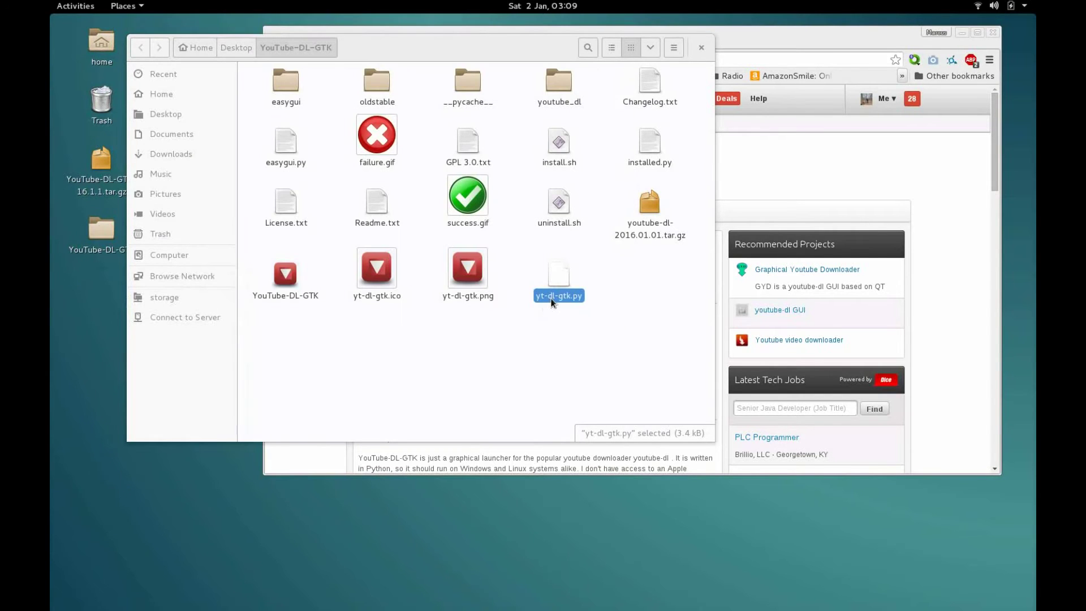
{"action": "double_click", "coordinate": [554, 296]}
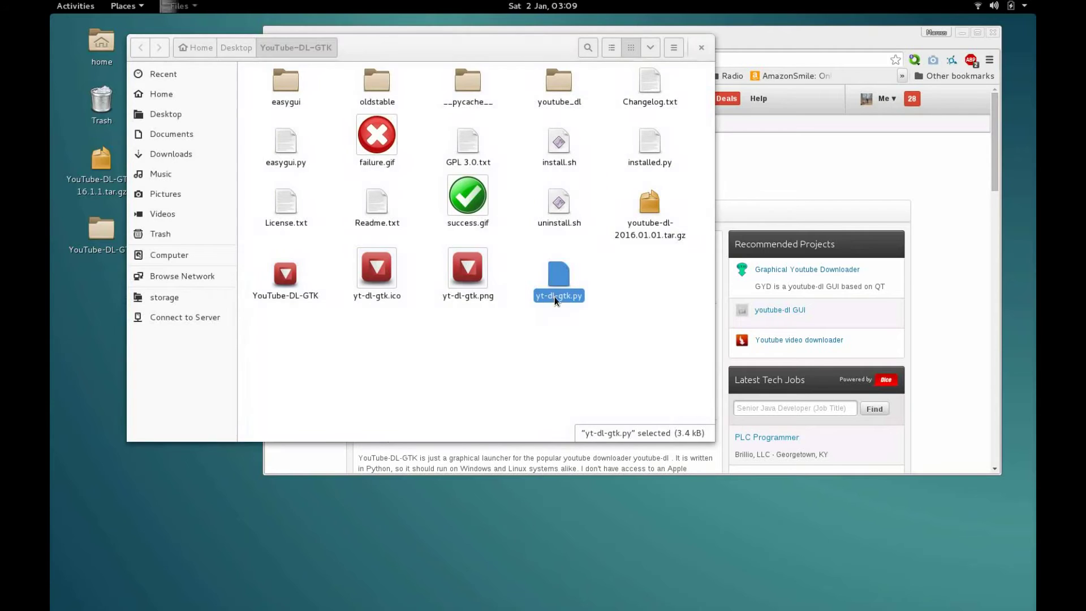
Step: Submit a bogus video URL and dismiss the 'Name or service not known' error
{"action": "type", "text": "https://youtu.be/BaW_jenozKc"}
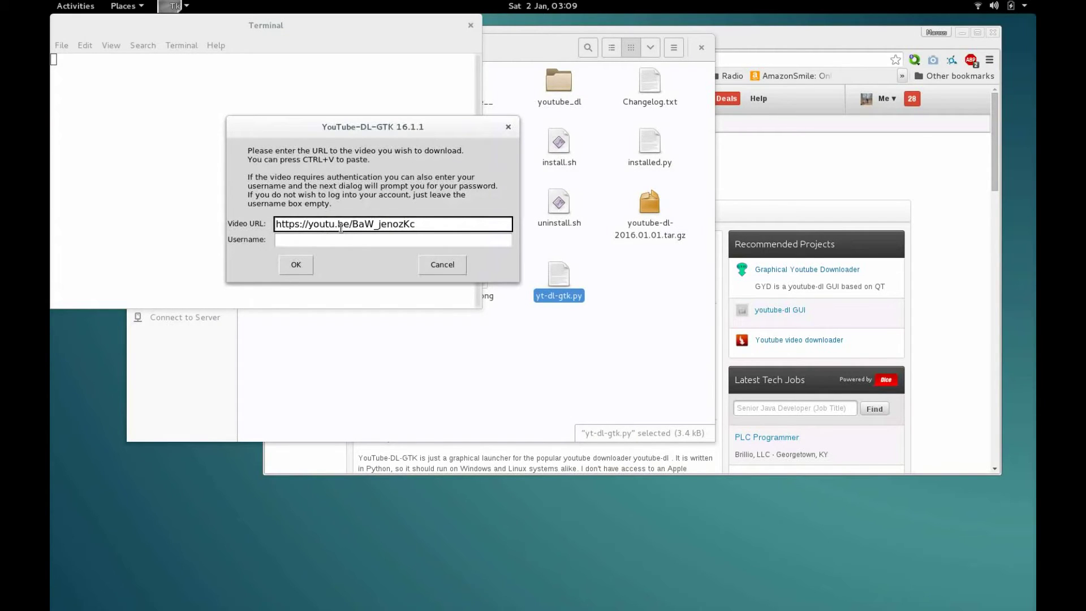
{"action": "key", "text": "Return"}
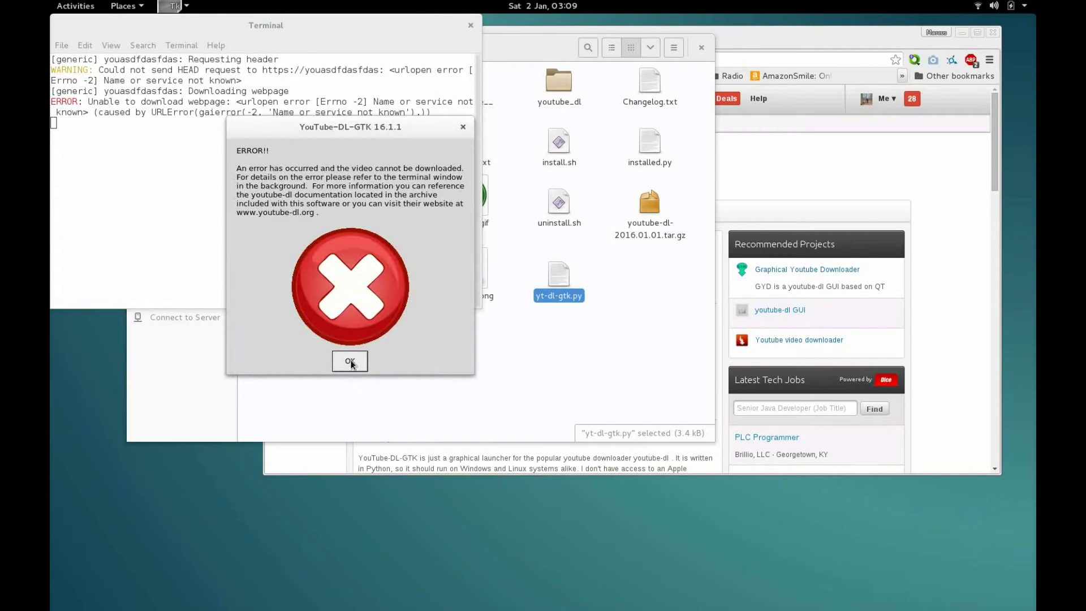
{"action": "left_click", "coordinate": [351, 365]}
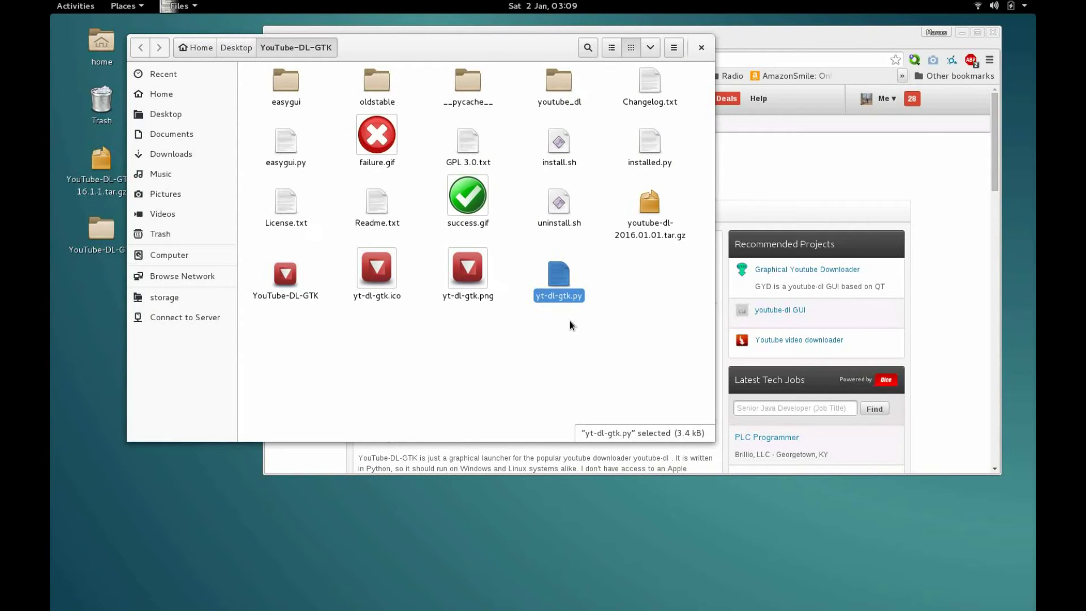
Step: Open a terminal in the YouTube-DL-GTK folder and switch to root with su
{"action": "left_click", "coordinate": [526, 292]}
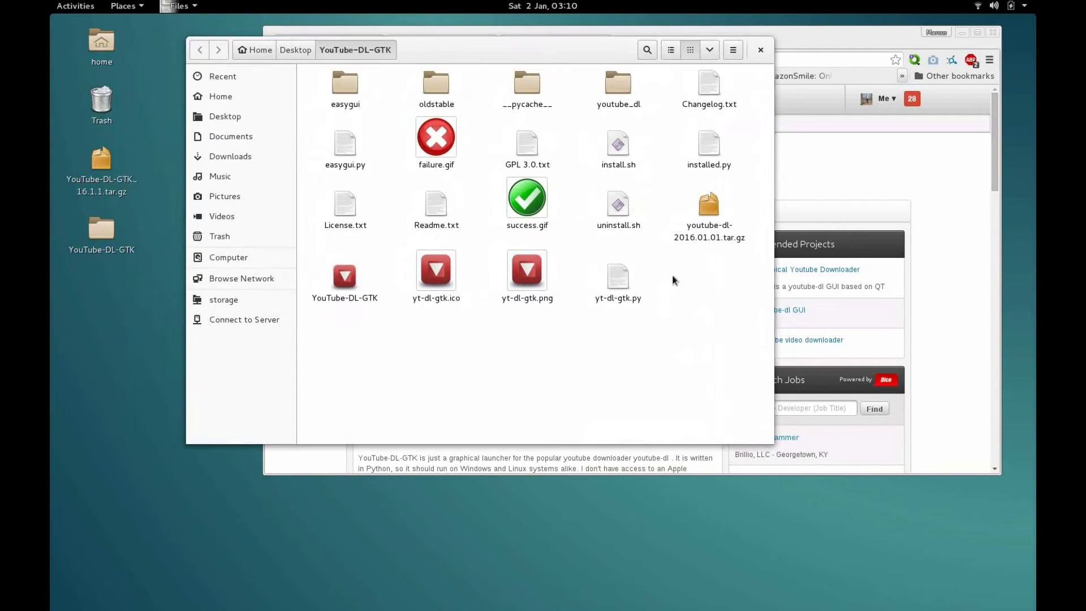
{"action": "right_click", "coordinate": [674, 279]}
{"action": "left_click", "coordinate": [694, 311]}
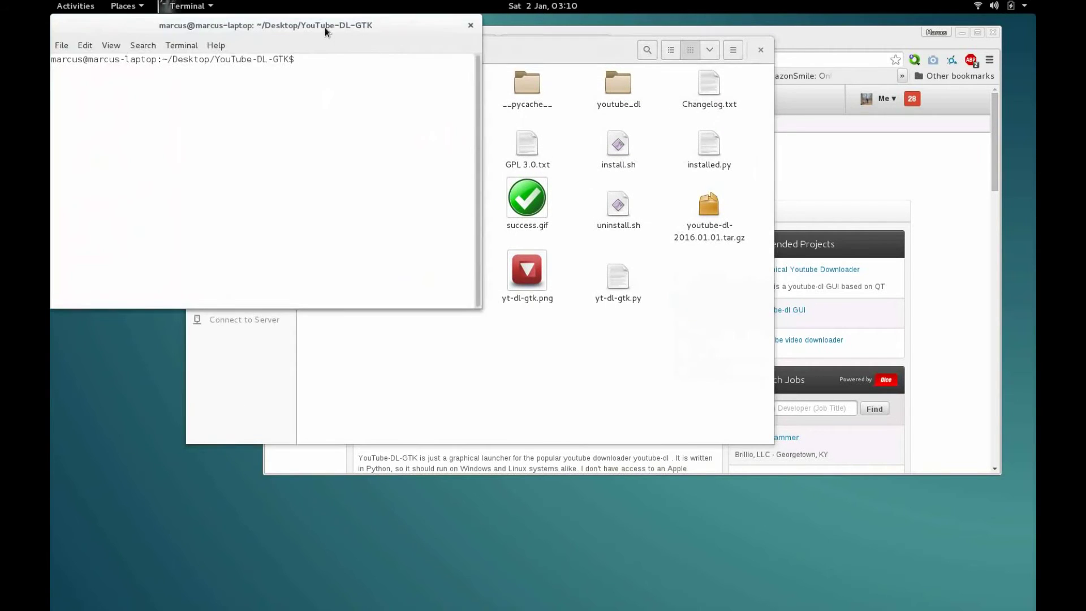
{"action": "left_click_drag", "start_coordinate": [324, 27], "coordinate": [443, 162]}
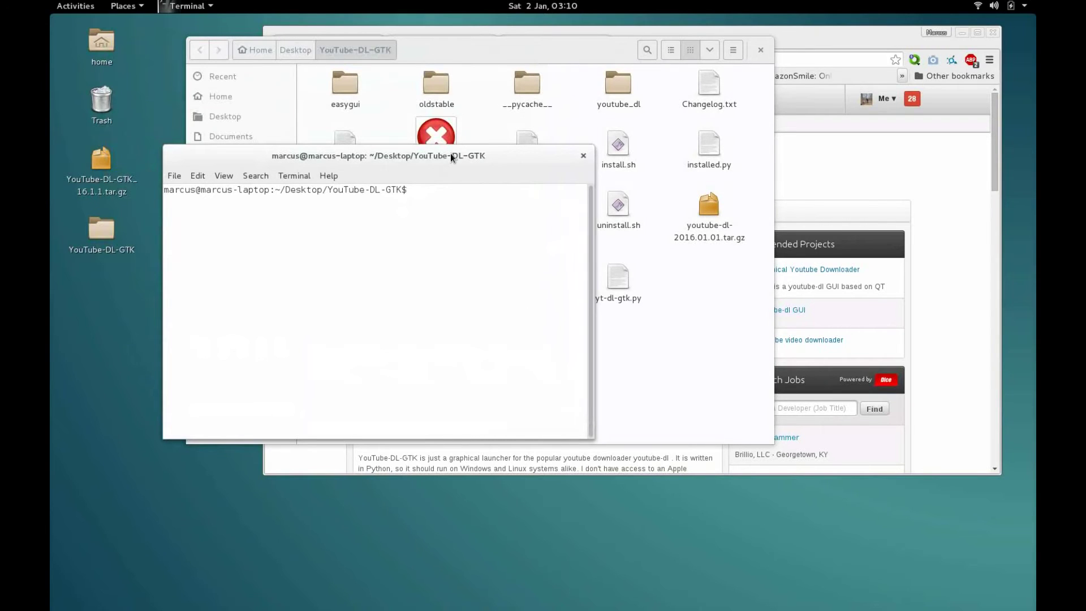
{"action": "type", "text": "s"}
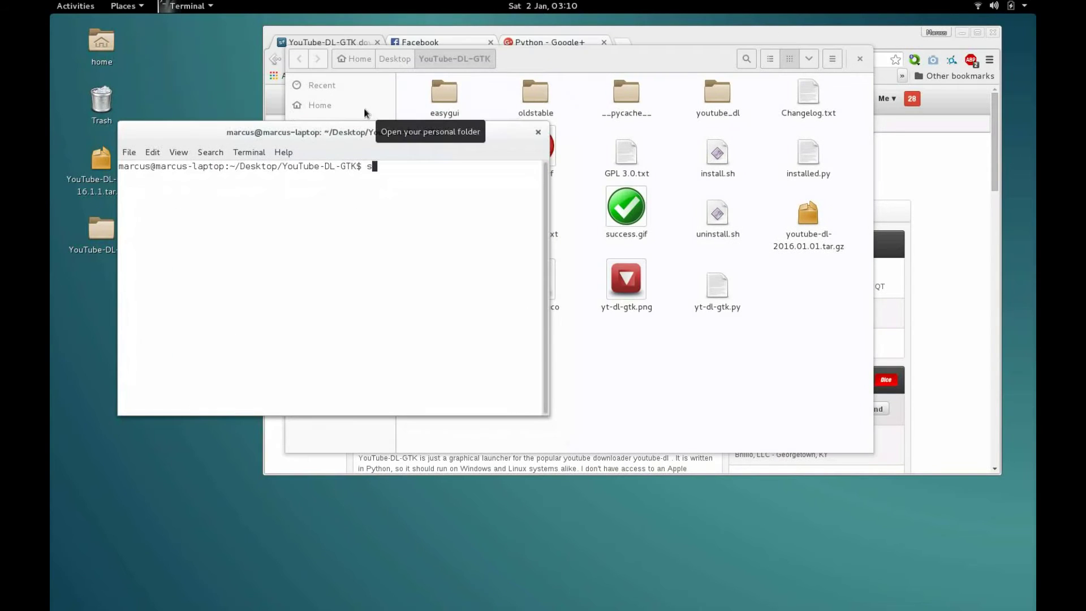
{"action": "type", "text": "u"}
{"action": "key", "text": "Return"}
{"action": "key", "text": "Return"}
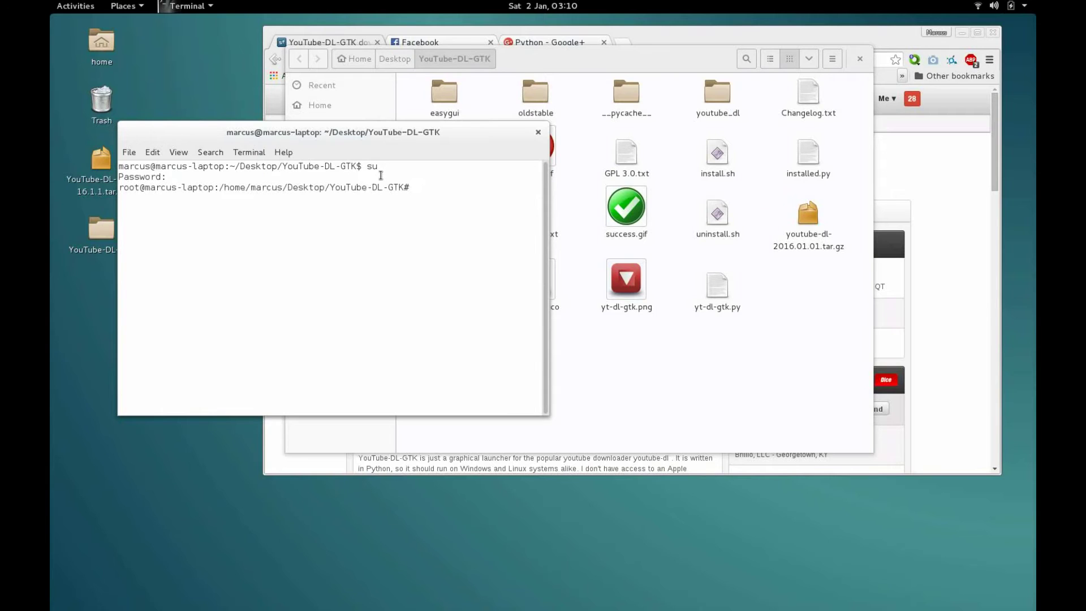
Step: Run ./install.sh, enter the username to complete all 7 steps, then exit and close the terminal
{"action": "type", "text": "sudo ./install"}
{"action": "key", "text": "BackSpace"}
{"action": "key", "text": "BackSpace"}
{"action": "key", "text": "BackSpace"}
{"action": "key", "text": "BackSpace"}
{"action": "key", "text": "BackSpace"}
{"action": "key", "text": "BackSpace"}
{"action": "key", "text": "BackSpace"}
{"action": "key", "text": "BackSpace"}
{"action": "key", "text": "BackSpace"}
{"action": "key", "text": "BackSpace"}
{"action": "key", "text": "BackSpace"}
{"action": "key", "text": "BackSpace"}
{"action": "key", "text": "BackSpace"}
{"action": "key", "text": "BackSpace"}
{"action": "type", "text": "./install.sh"}
{"action": "key", "text": "Return"}
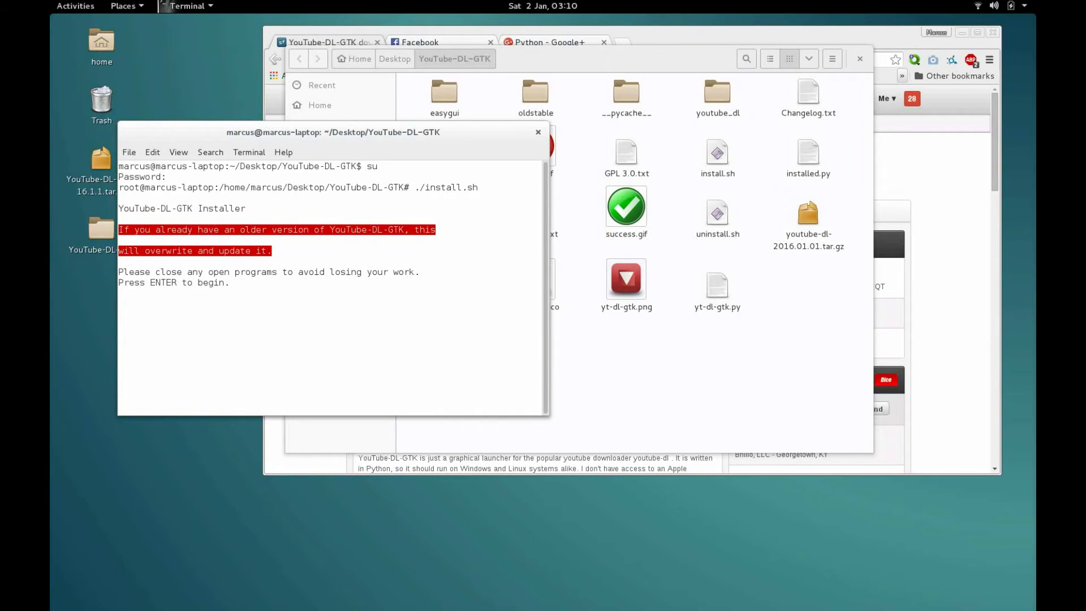
{"action": "key", "text": "Return"}
{"action": "type", "text": "marcus"}
{"action": "key", "text": "Return"}
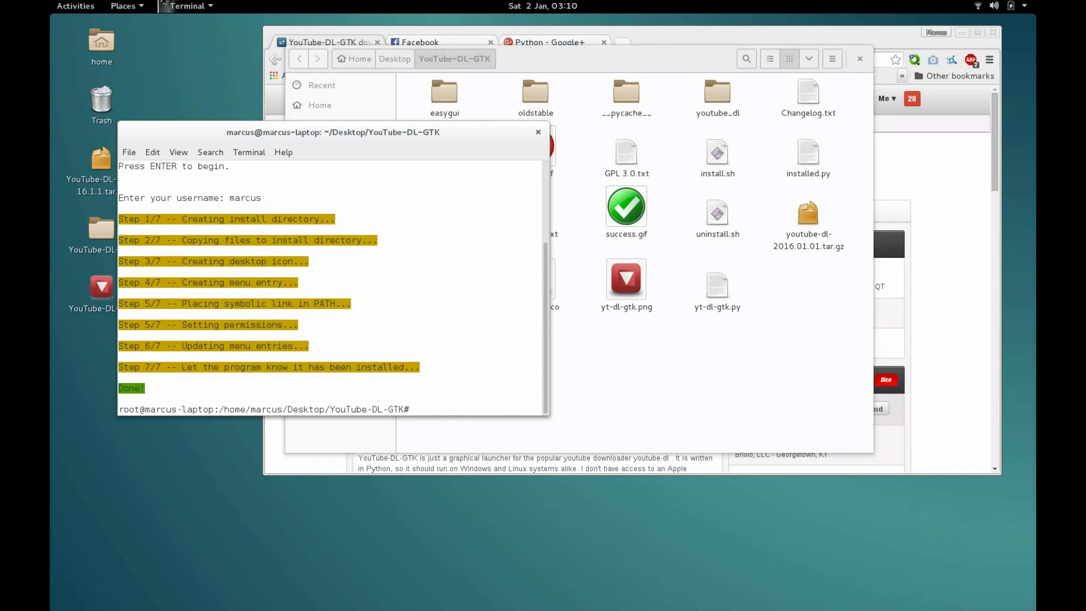
{"action": "type", "text": "exit"}
{"action": "key", "text": "Return"}
{"action": "key", "text": "ctrl+d"}
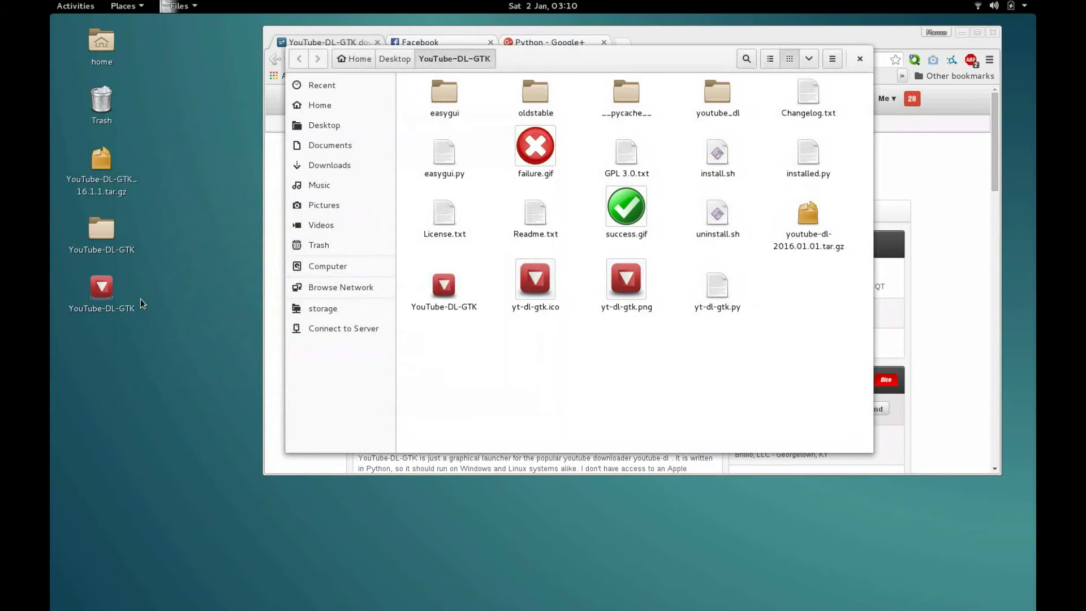
Step: Close the source folder window and start YouTube-DL-GTK from its desktop launcher, then cancel
{"action": "left_click", "coordinate": [103, 286]}
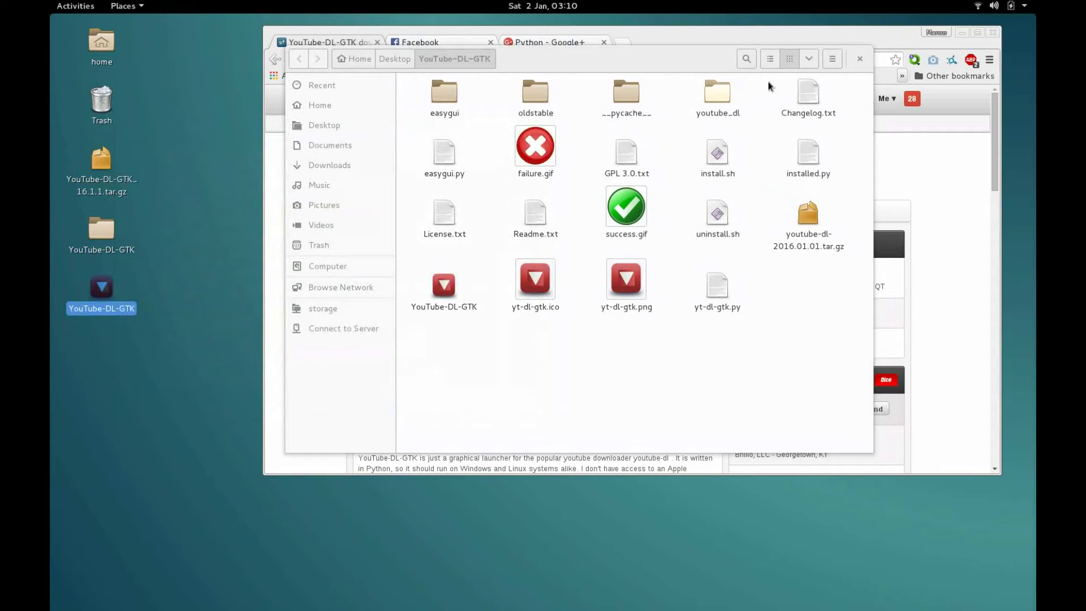
{"action": "key", "text": "ctrl+w"}
{"action": "left_click", "coordinate": [175, 202]}
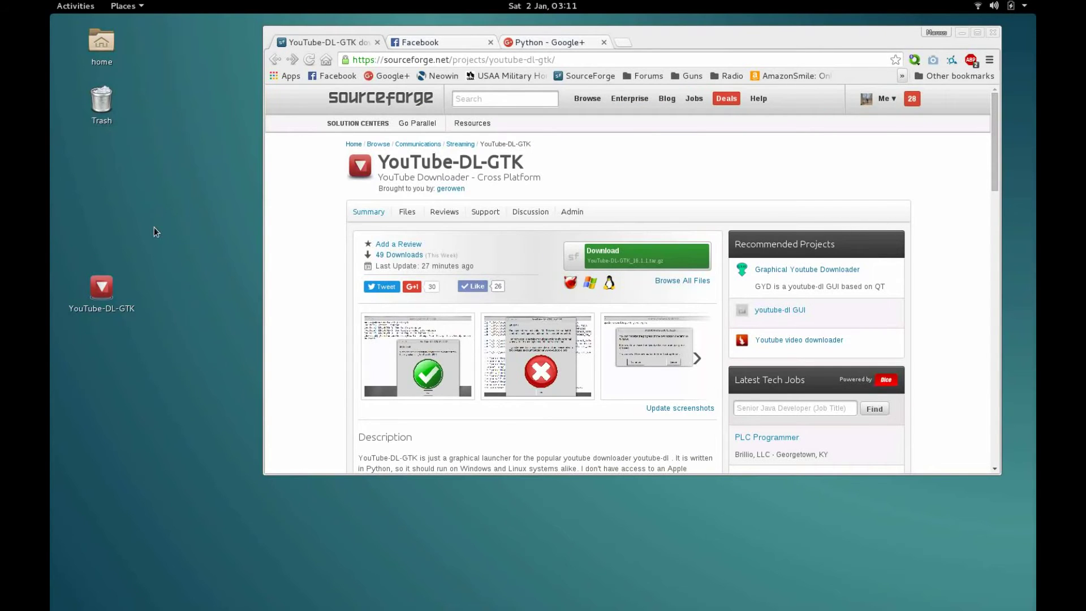
{"action": "left_click", "coordinate": [104, 290]}
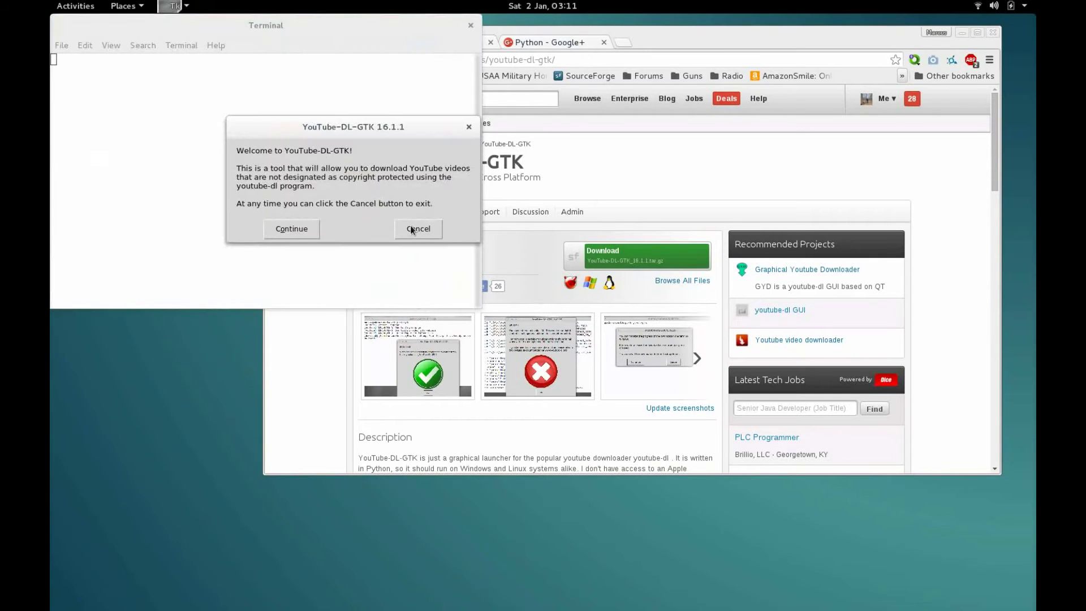
{"action": "left_click", "coordinate": [412, 229]}
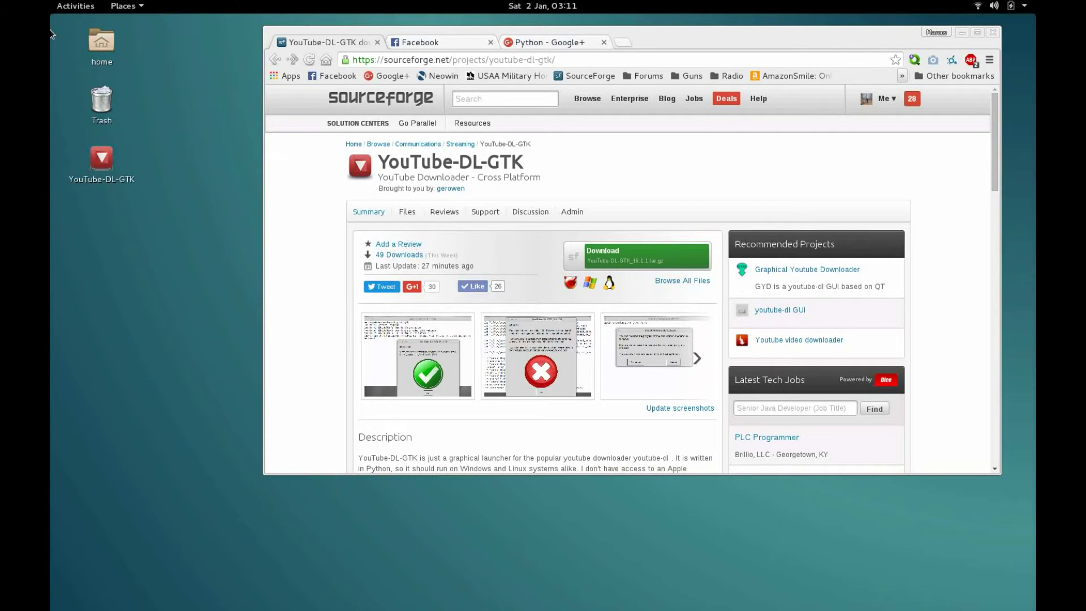
Step: Start YouTube-DL-GTK from the 'youtube' Activities search and from the launcher menu, cancelling each time
{"action": "left_click", "coordinate": [75, 5]}
{"action": "type", "text": "youtube"}
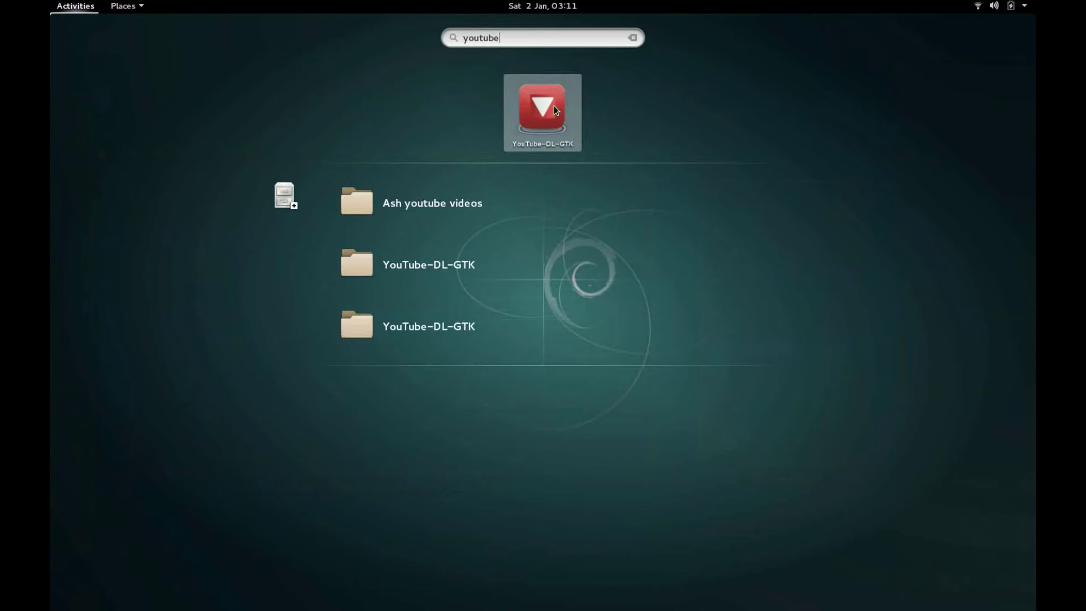
{"action": "left_click", "coordinate": [554, 107]}
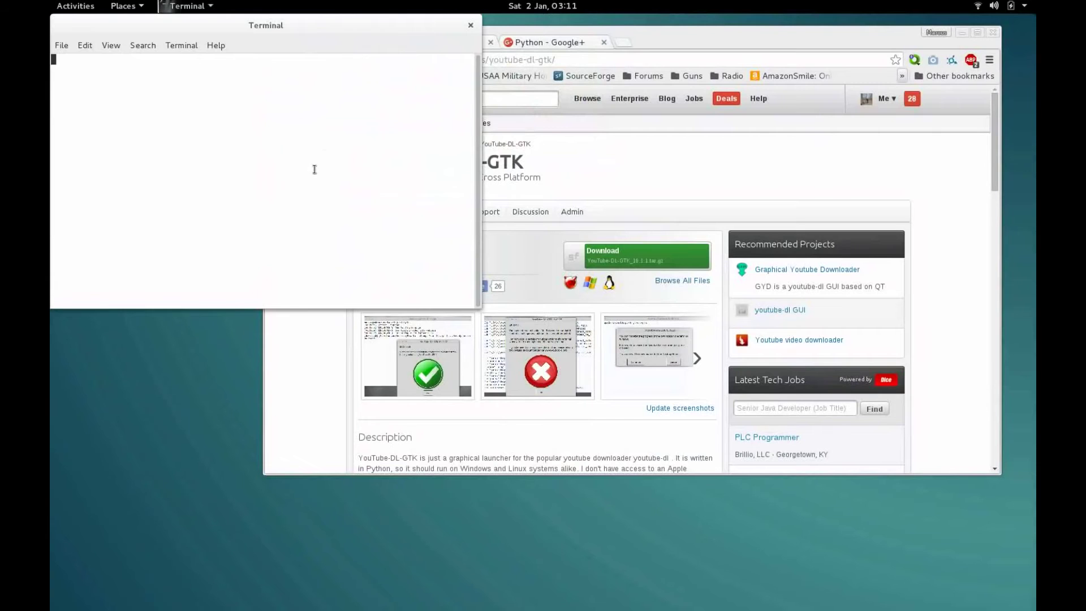
{"action": "left_click", "coordinate": [420, 227]}
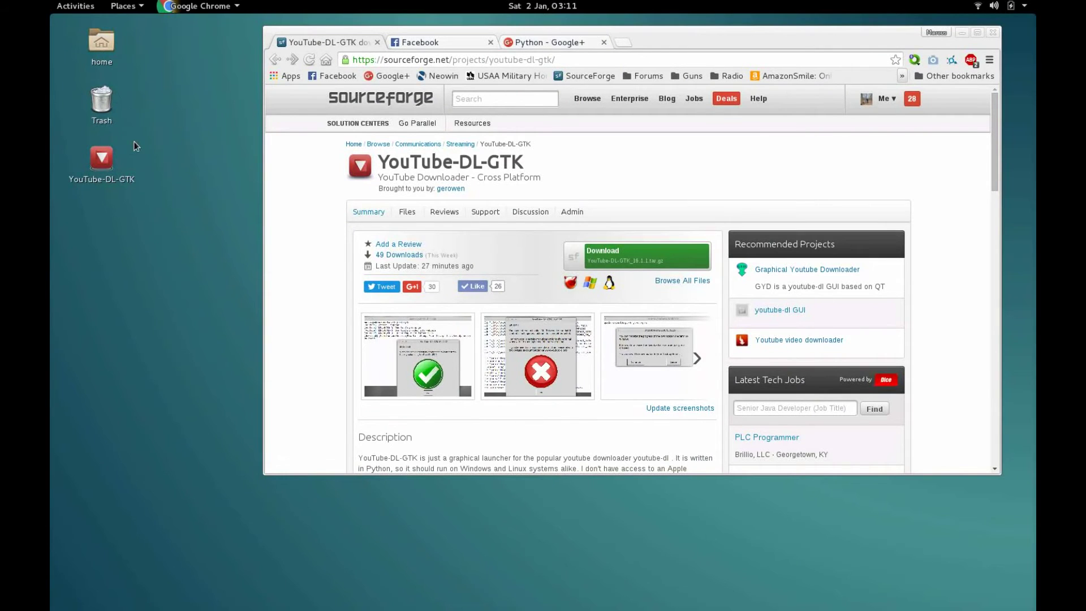
{"action": "right_click", "coordinate": [110, 158]}
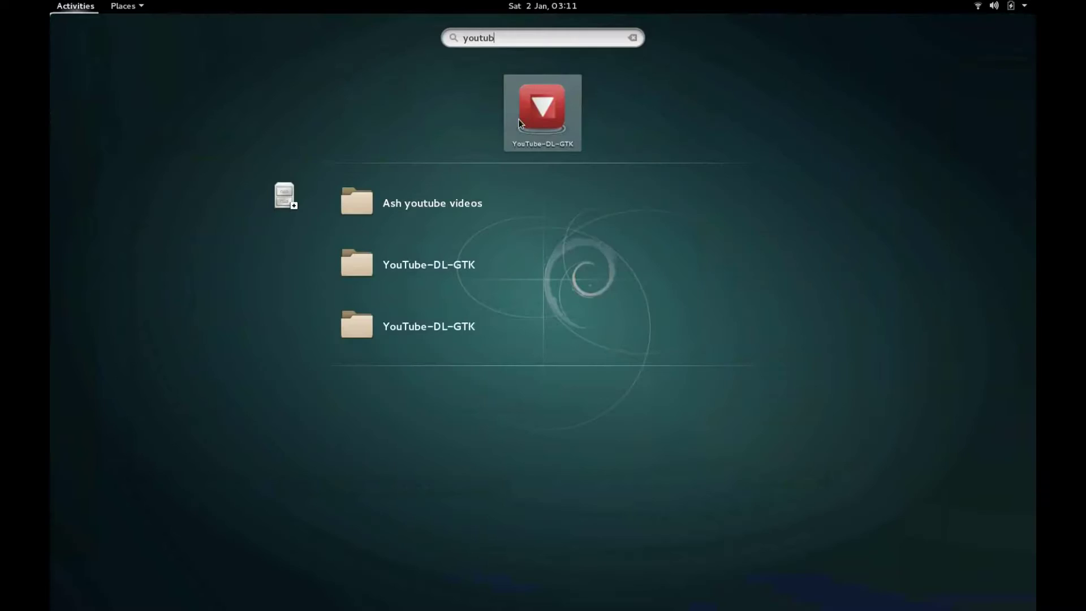
{"action": "left_click", "coordinate": [518, 119]}
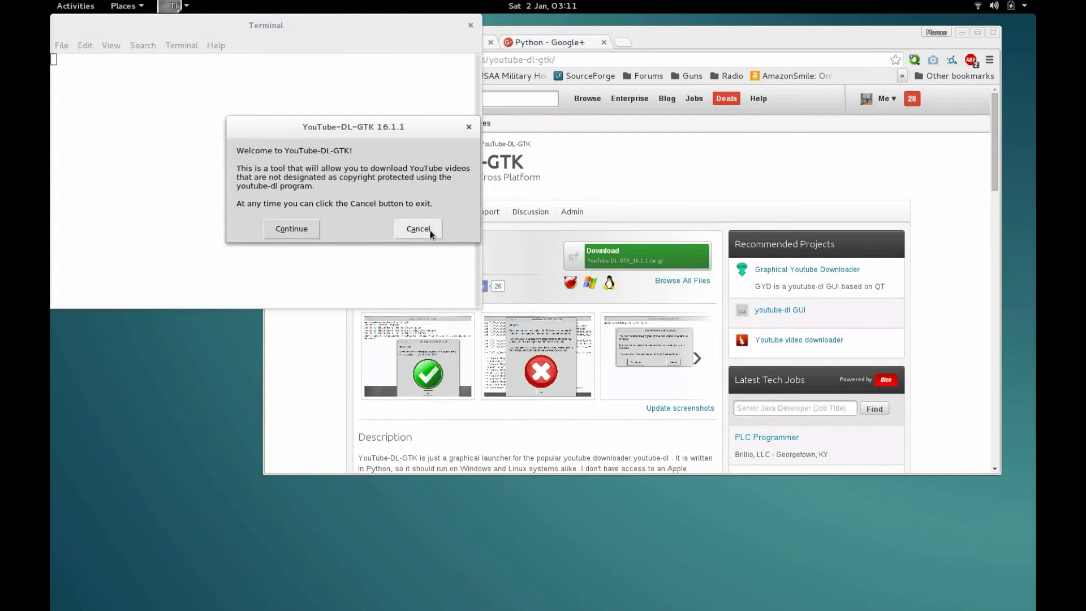
{"action": "left_click", "coordinate": [428, 229]}
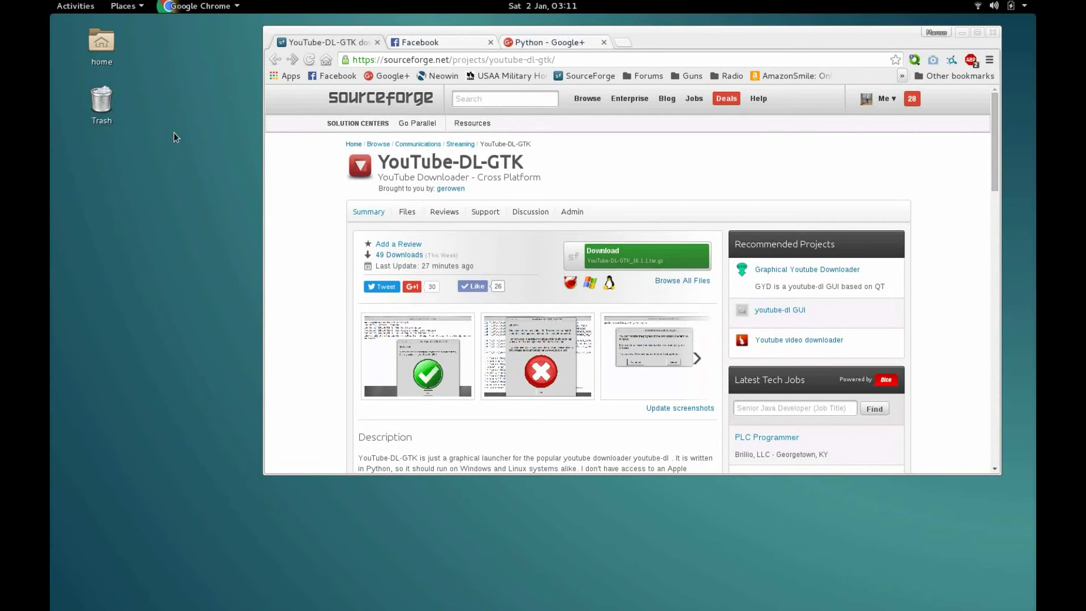
{"action": "left_click", "coordinate": [134, 11]}
{"action": "left_click", "coordinate": [142, 203]}
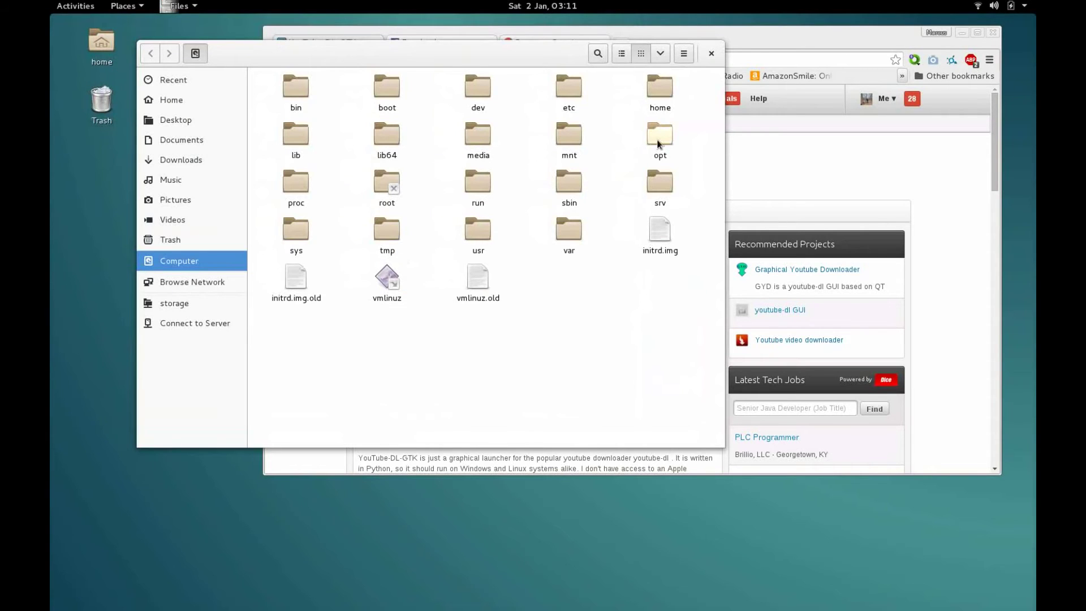
{"action": "double_click", "coordinate": [661, 138]}
{"action": "double_click", "coordinate": [480, 85]}
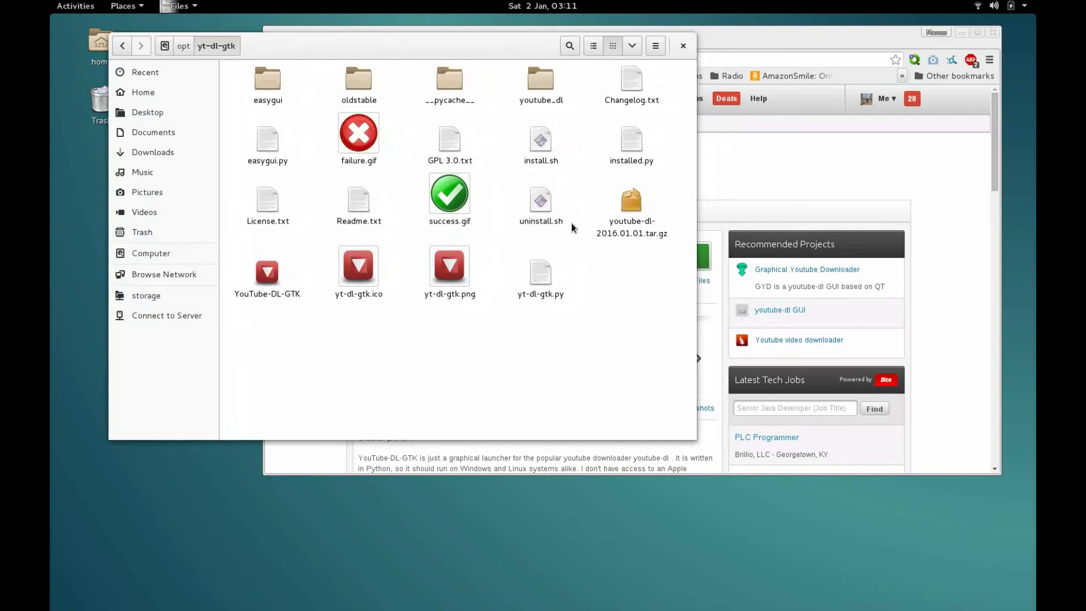
{"action": "left_click", "coordinate": [659, 237]}
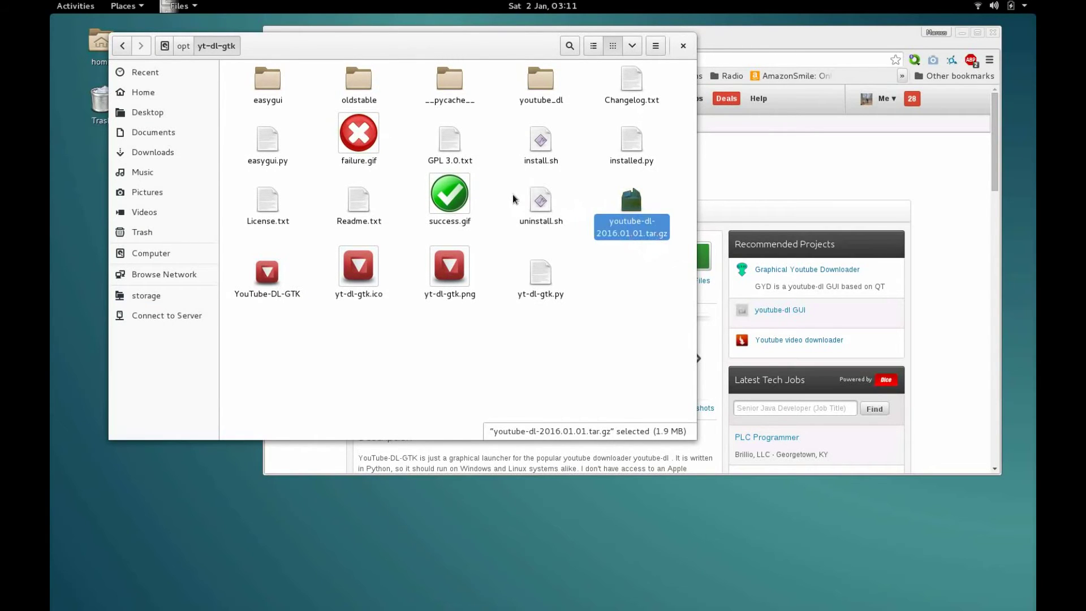
{"action": "left_click", "coordinate": [593, 200]}
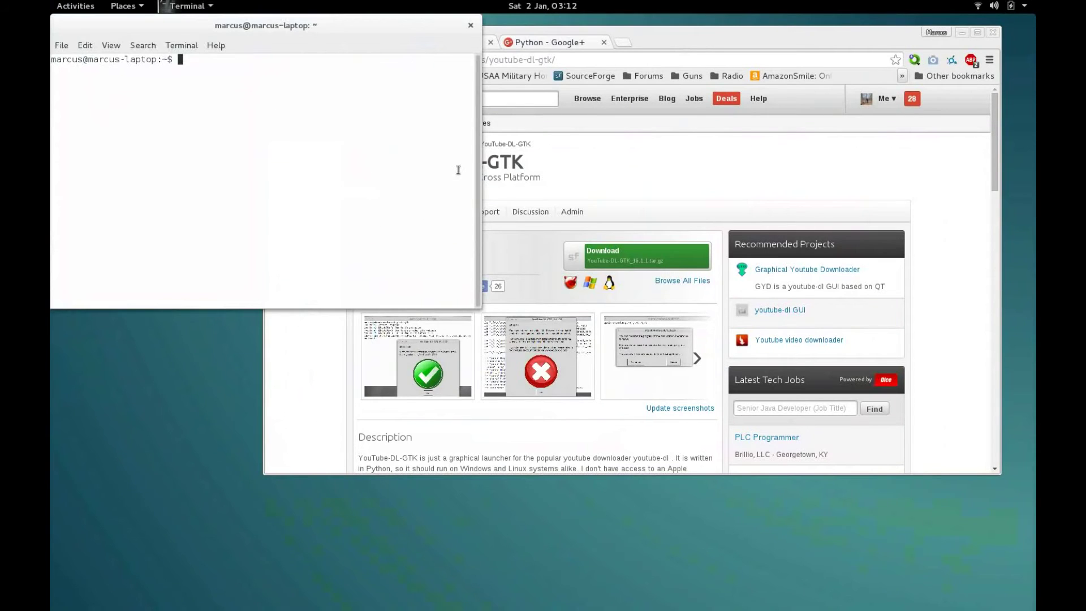
Step: In /opt/yt-dl-gtk, run sudo ./uninstall.sh and enter the username to complete removal
{"action": "type", "text": "cd /opt/yt-dl-gtk"}
{"action": "key", "text": "Return"}
{"action": "type", "text": "sduo"}
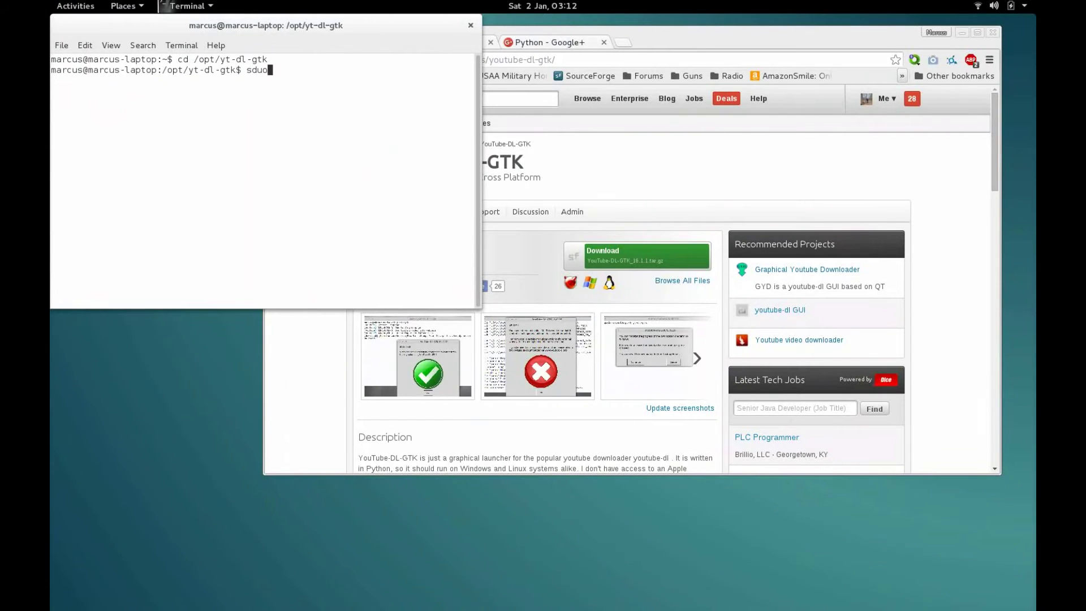
{"action": "key", "text": "BackSpace"}
{"action": "key", "text": "BackSpace"}
{"action": "key", "text": "BackSpace"}
{"action": "type", "text": "udo ."}
{"action": "type", "text": "/uin"}
{"action": "type", "text": "st"}
{"action": "key", "text": "BackSpace"}
{"action": "key", "text": "BackSpace"}
{"action": "key", "text": "BackSpace"}
{"action": "key", "text": "BackSpace"}
{"action": "type", "text": "ninstall.sh"}
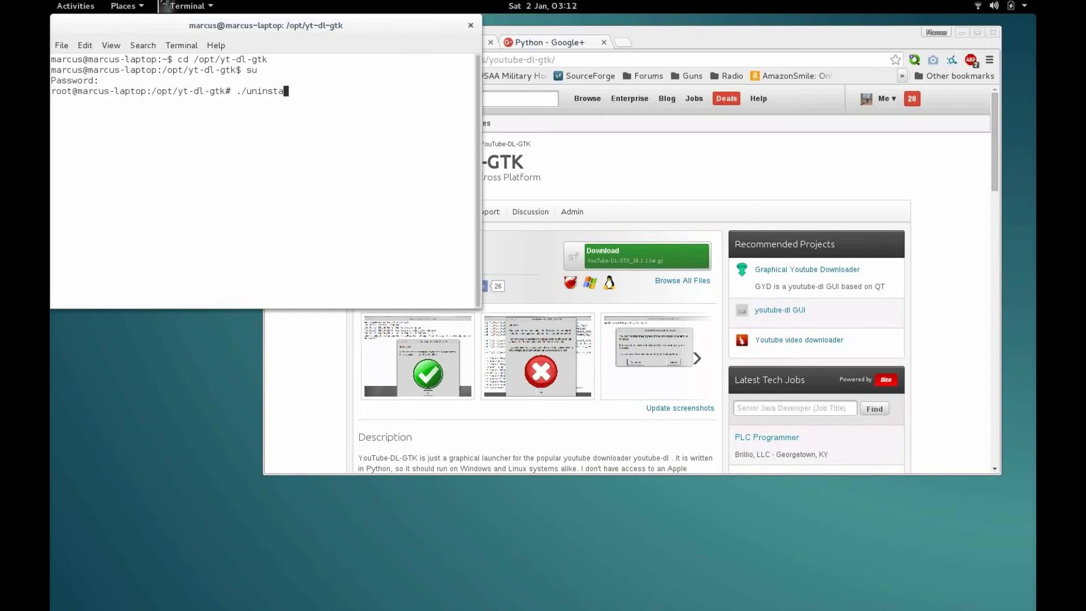
{"action": "type", "text": "ll.sh"}
{"action": "key", "text": "Return"}
{"action": "type", "text": "marcus"}
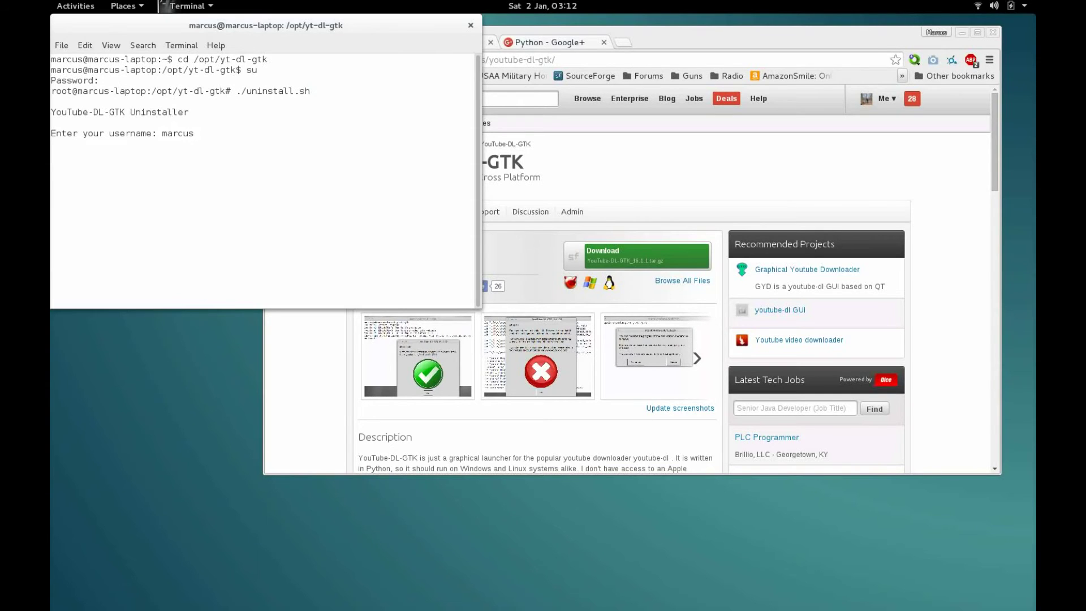
{"action": "key", "text": "Return"}
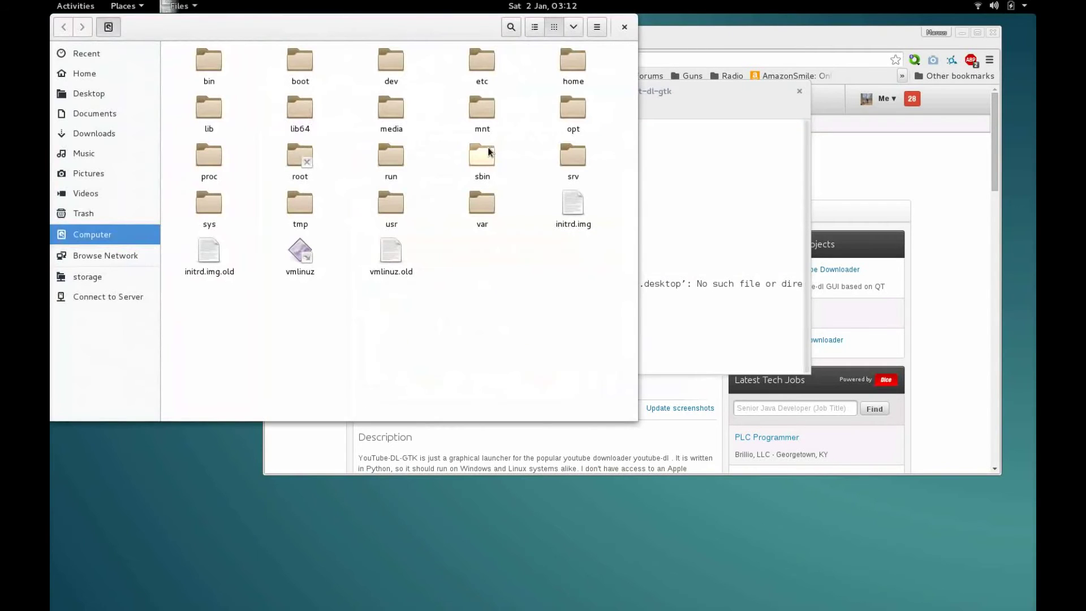
Step: Verify yt-dl-gtk is absent from opt and Trash, then download the 16.1.1 tar.gz from SourceForge
{"action": "double_click", "coordinate": [574, 102]}
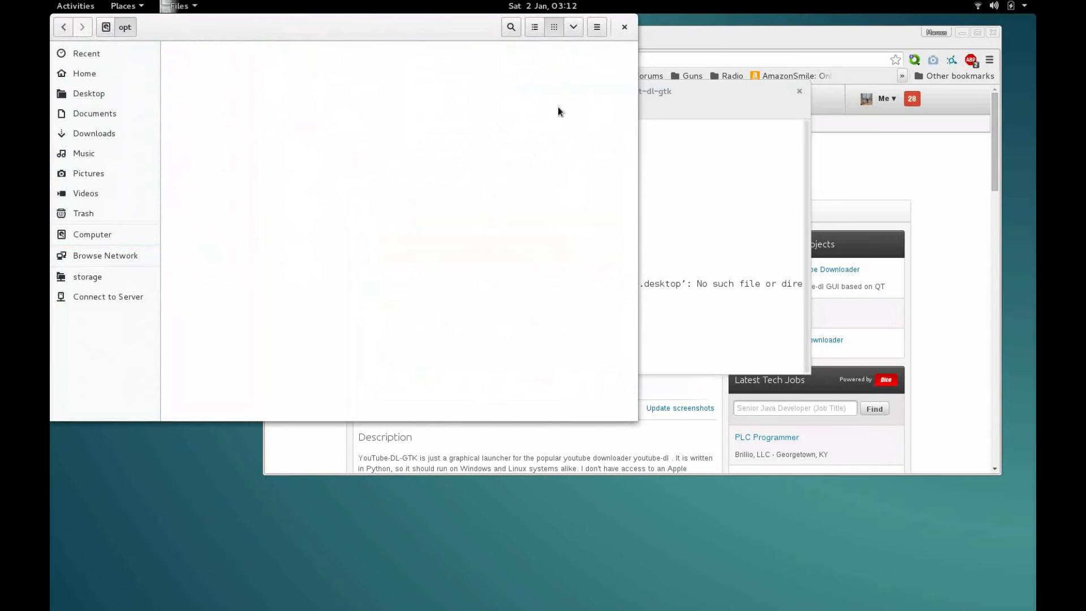
{"action": "left_click", "coordinate": [625, 27]}
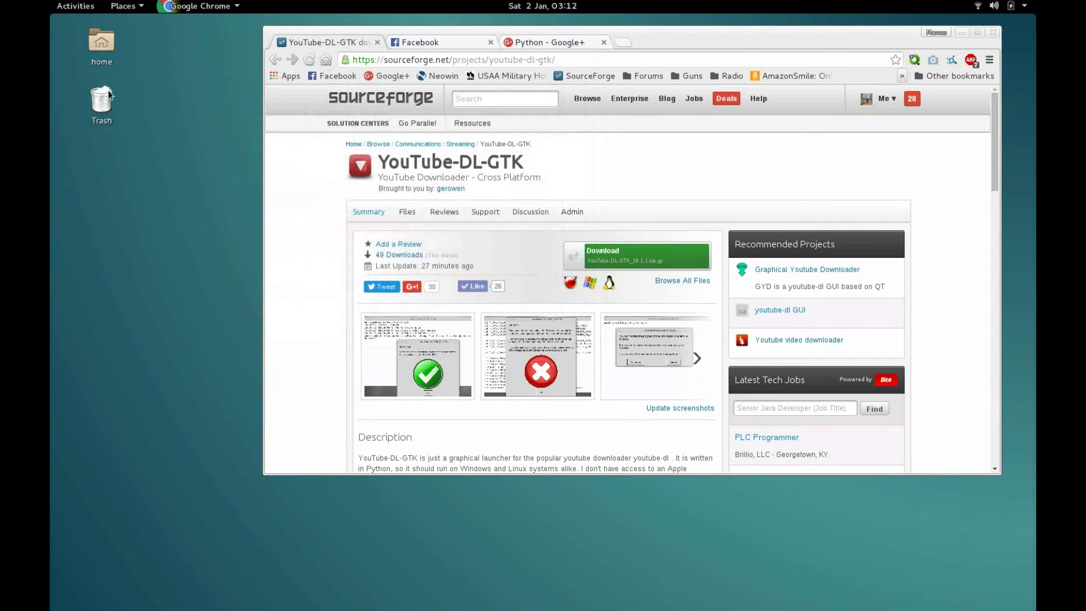
{"action": "double_click", "coordinate": [107, 90]}
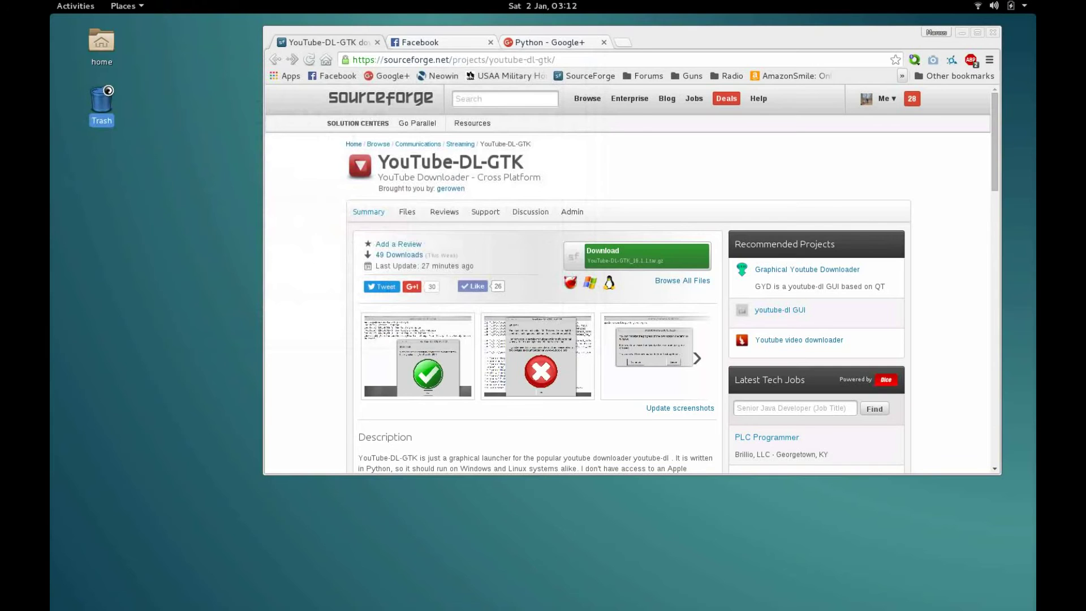
{"action": "left_click", "coordinate": [629, 26]}
{"action": "left_click", "coordinate": [636, 254]}
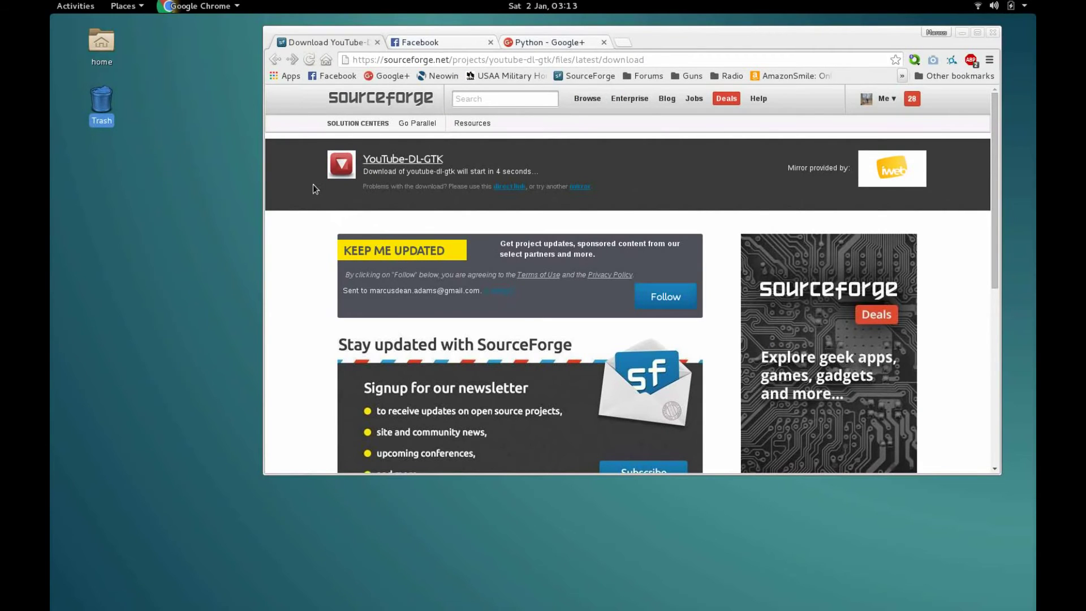
{"action": "left_click", "coordinate": [499, 187]}
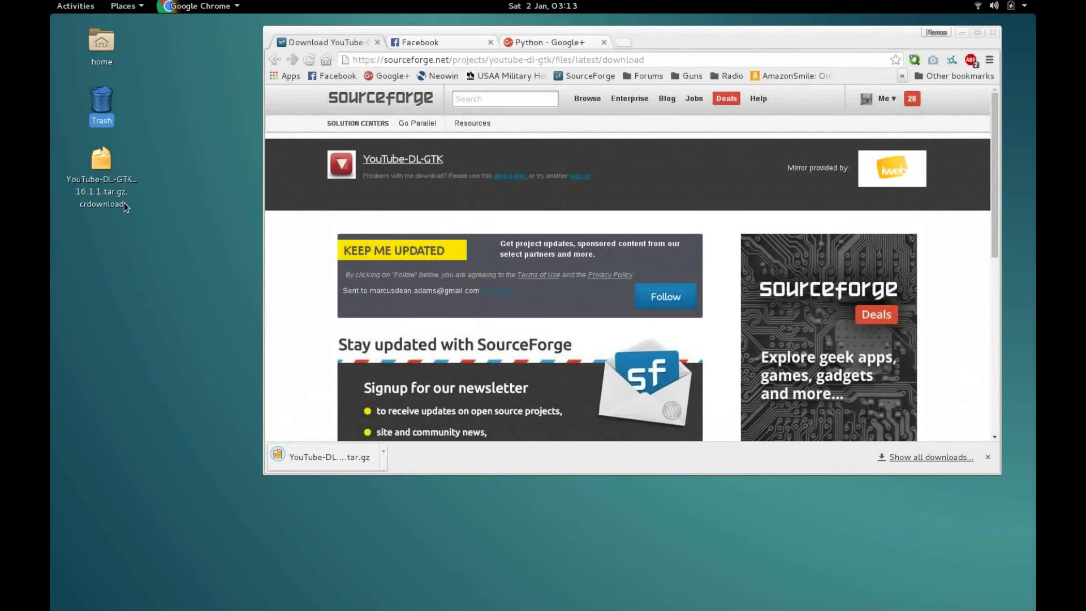
Step: Extract the archive and run ./install.sh as root to install YouTube-DL-GTK
{"action": "left_click", "coordinate": [106, 239]}
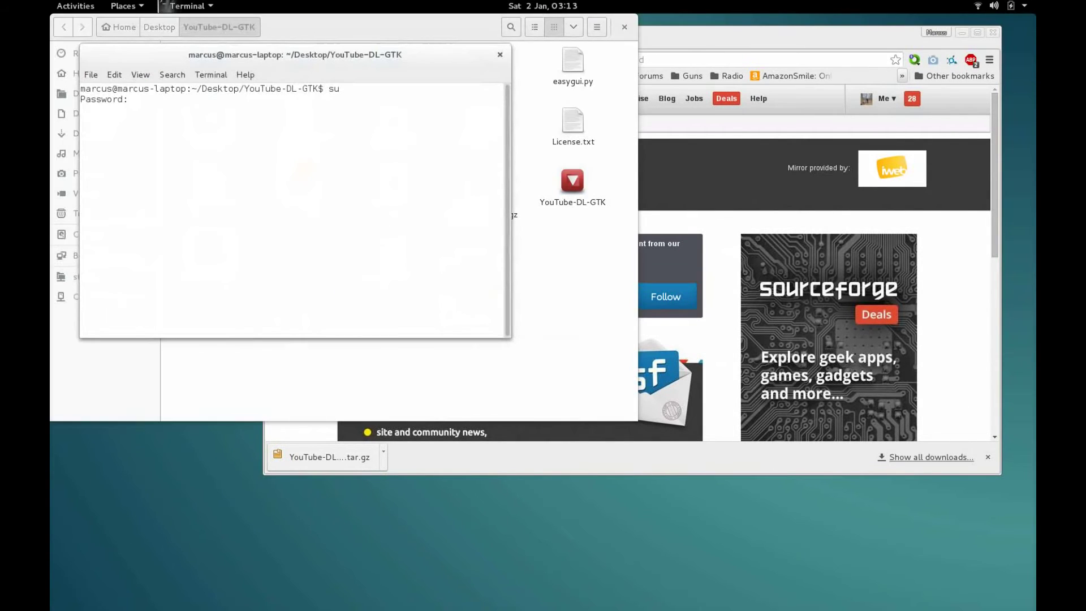
{"action": "key", "text": "Return"}
{"action": "type", "text": "./"}
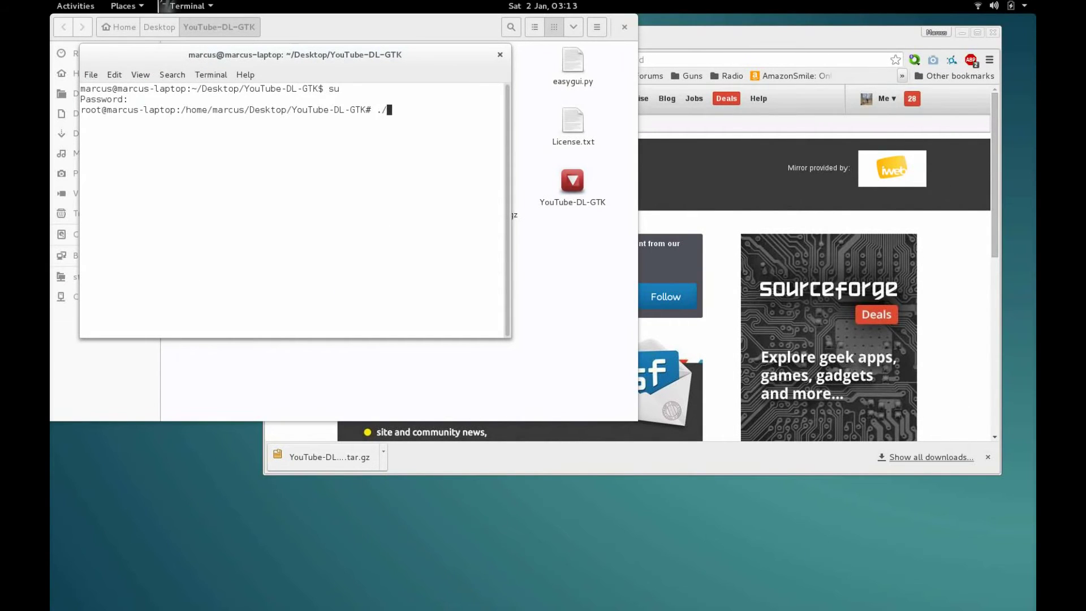
{"action": "type", "text": "install.sh"}
{"action": "key", "text": "Return"}
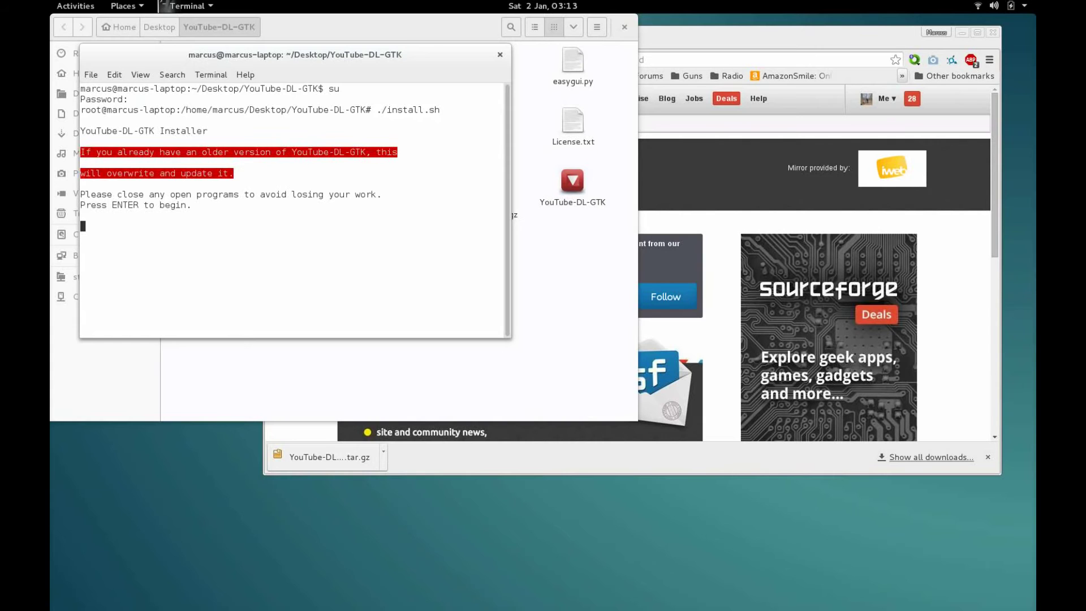
{"action": "key", "text": "Return"}
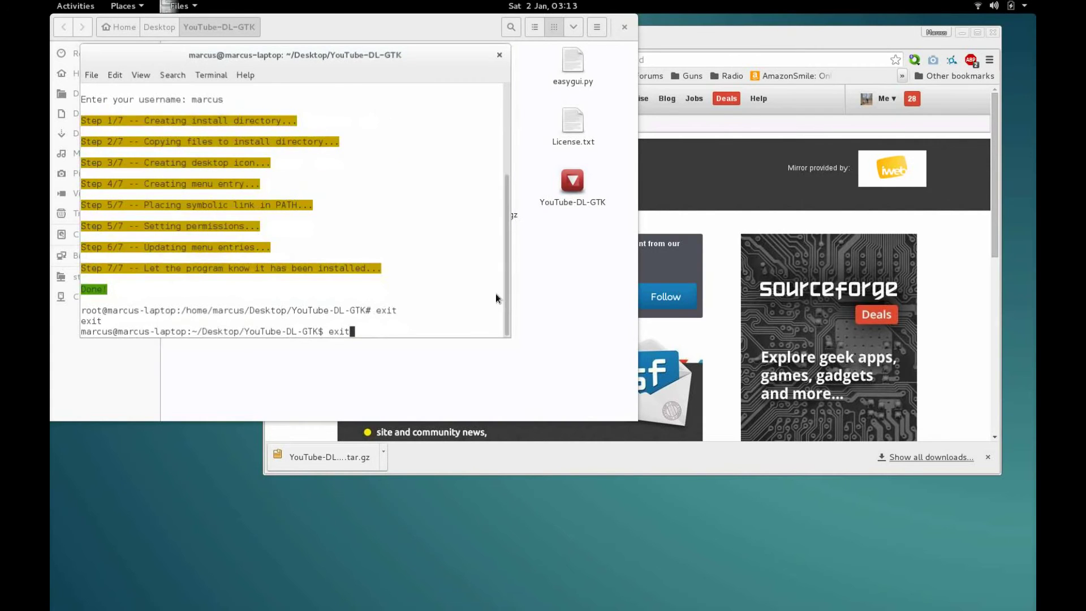
{"action": "key", "text": "Return"}
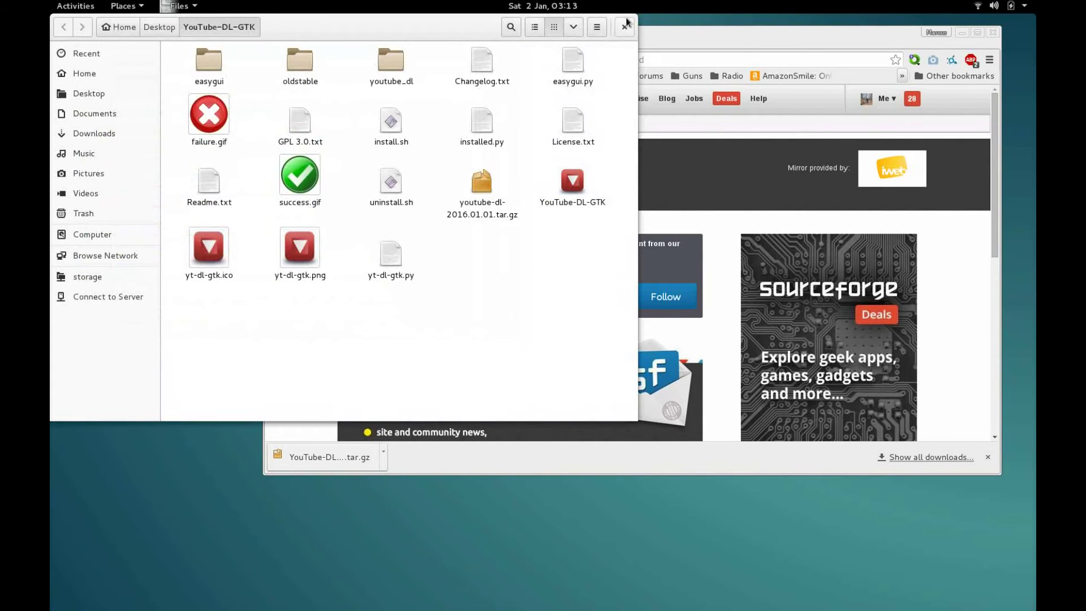
{"action": "left_click", "coordinate": [625, 22]}
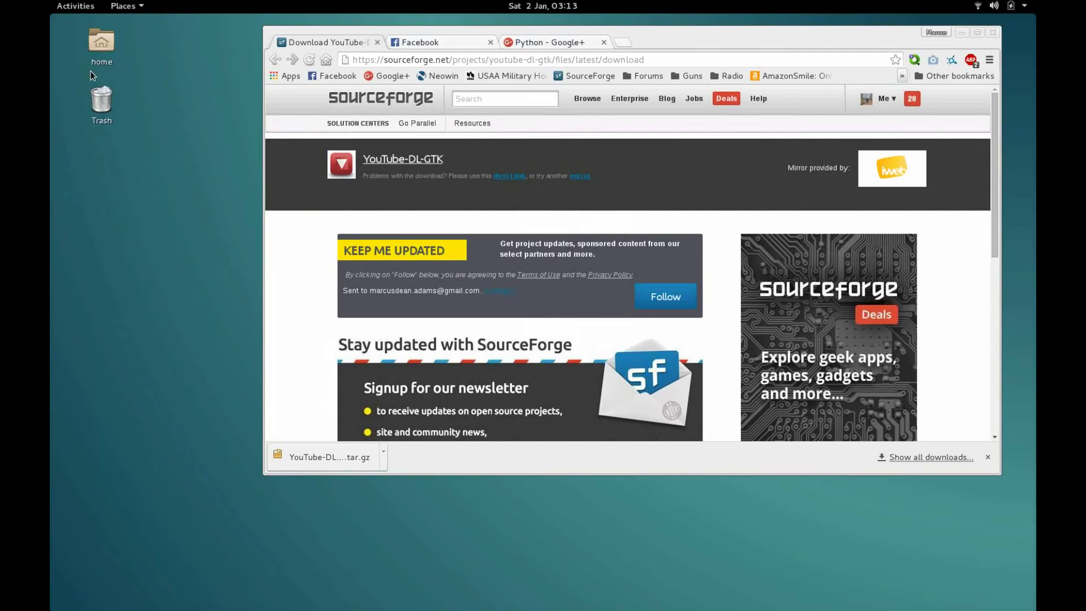
Step: Launch yt-dl-gtk from a new terminal and dismiss its welcome dialog
{"action": "mouse_move", "coordinate": [51, 1]}
{"action": "left_click", "coordinate": [73, 368]}
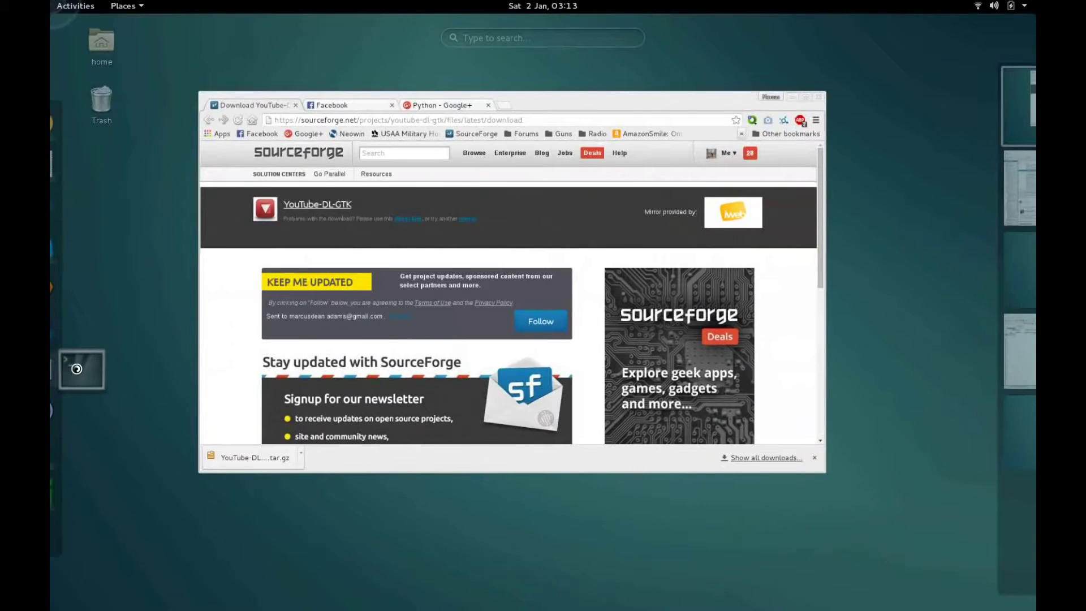
{"action": "left_click_drag", "start_coordinate": [277, 29], "coordinate": [352, 175]}
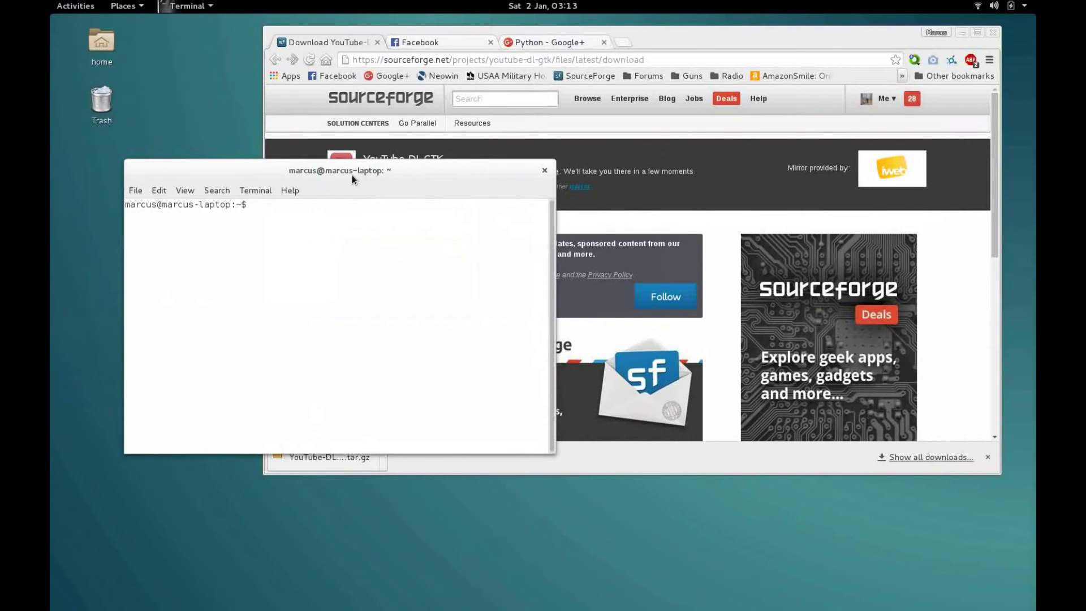
{"action": "key", "text": "Up"}
{"action": "key", "text": "Return"}
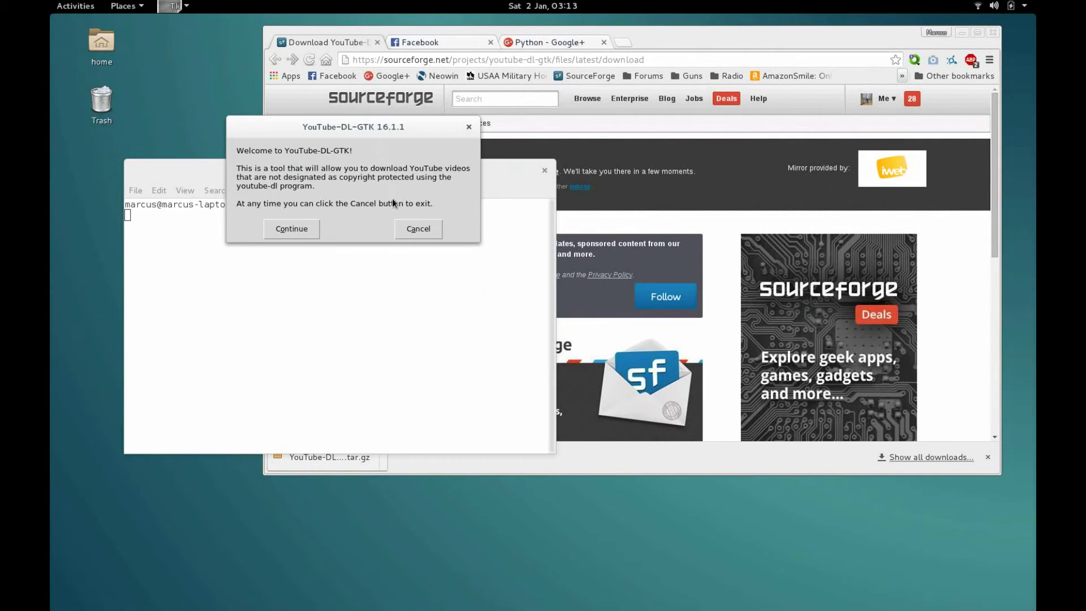
{"action": "left_click", "coordinate": [409, 230]}
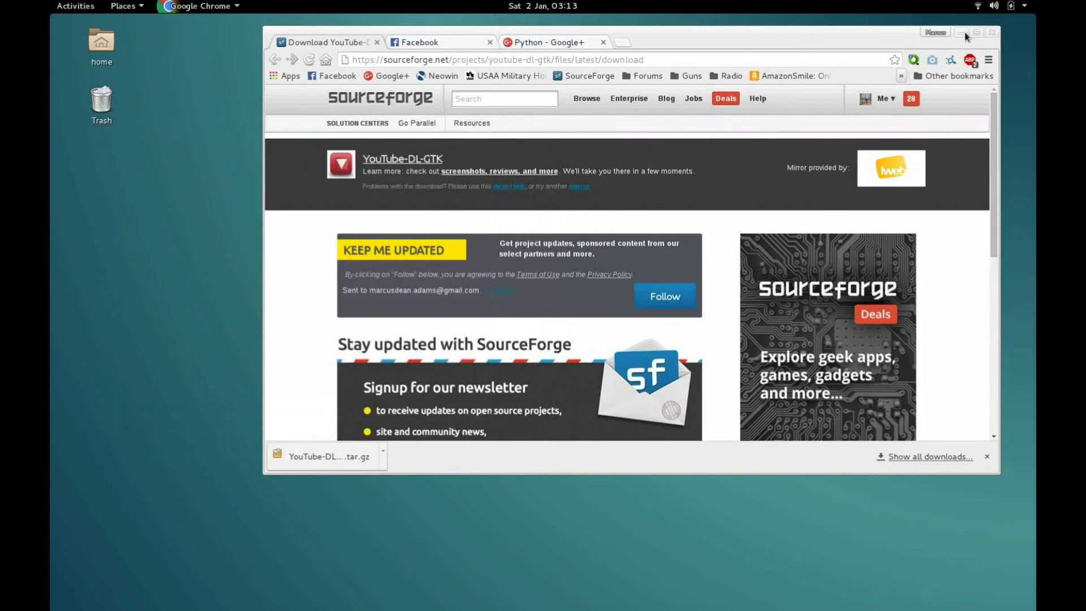
{"action": "left_click", "coordinate": [963, 33]}
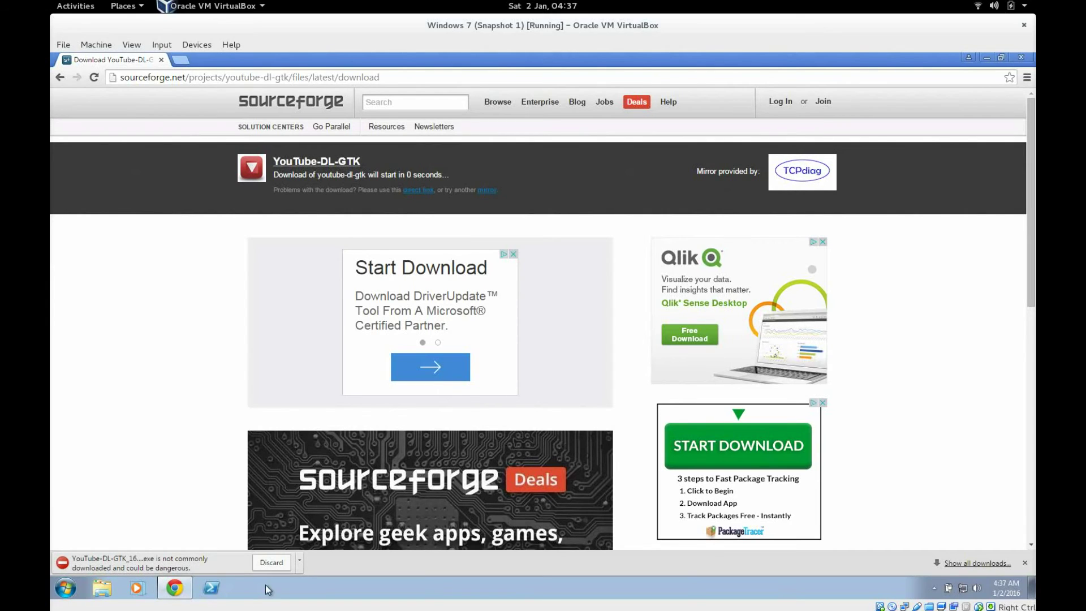
Step: Keep the flagged YouTube-DL-GTK_16.1.1_win32.exe download and run it
{"action": "left_click", "coordinate": [300, 562]}
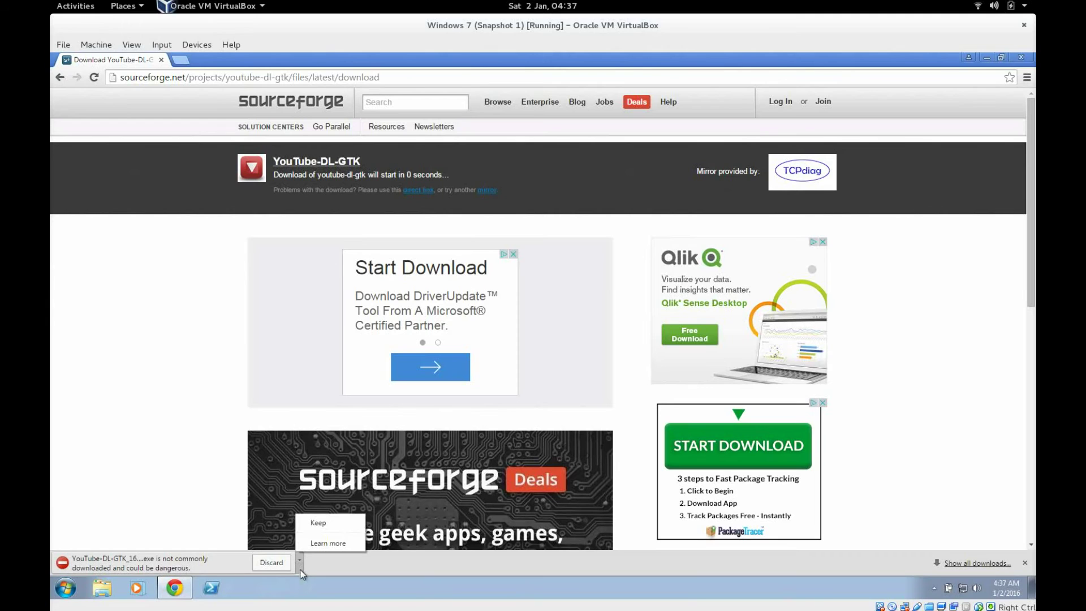
{"action": "left_click", "coordinate": [318, 522]}
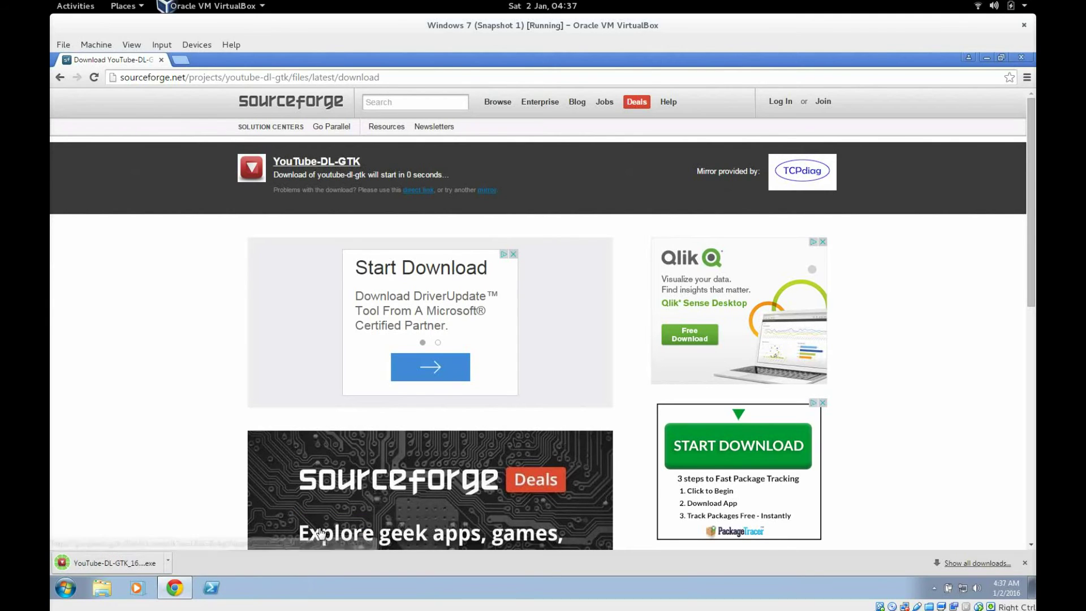
{"action": "left_click", "coordinate": [122, 557]}
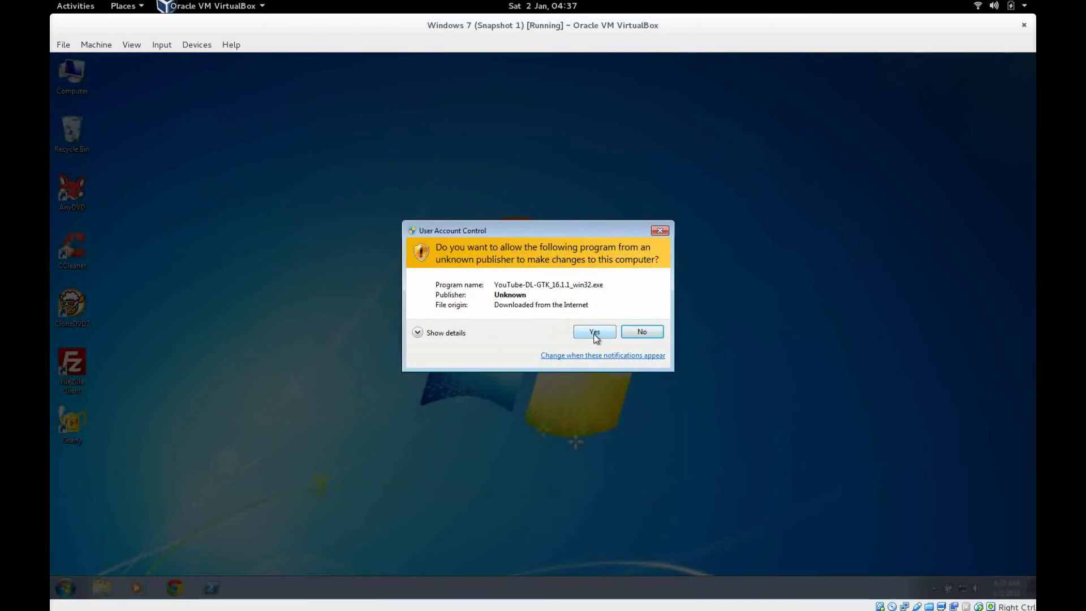
Step: Allow the installer, accept the licence, and keep the default install and Start Menu folders
{"action": "left_click", "coordinate": [595, 333]}
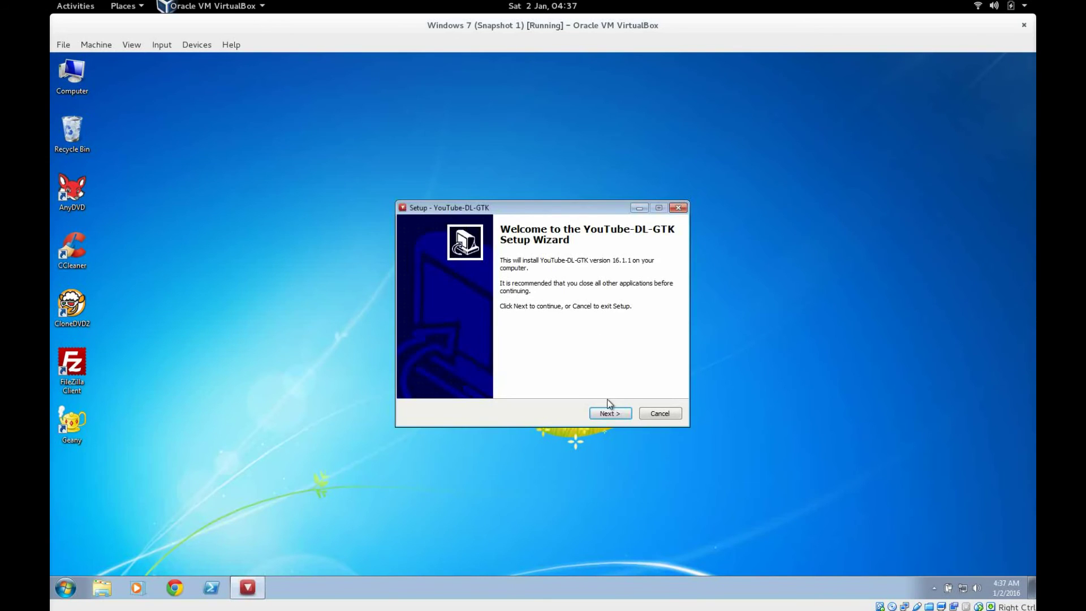
{"action": "left_click", "coordinate": [618, 418]}
{"action": "left_click", "coordinate": [476, 379]}
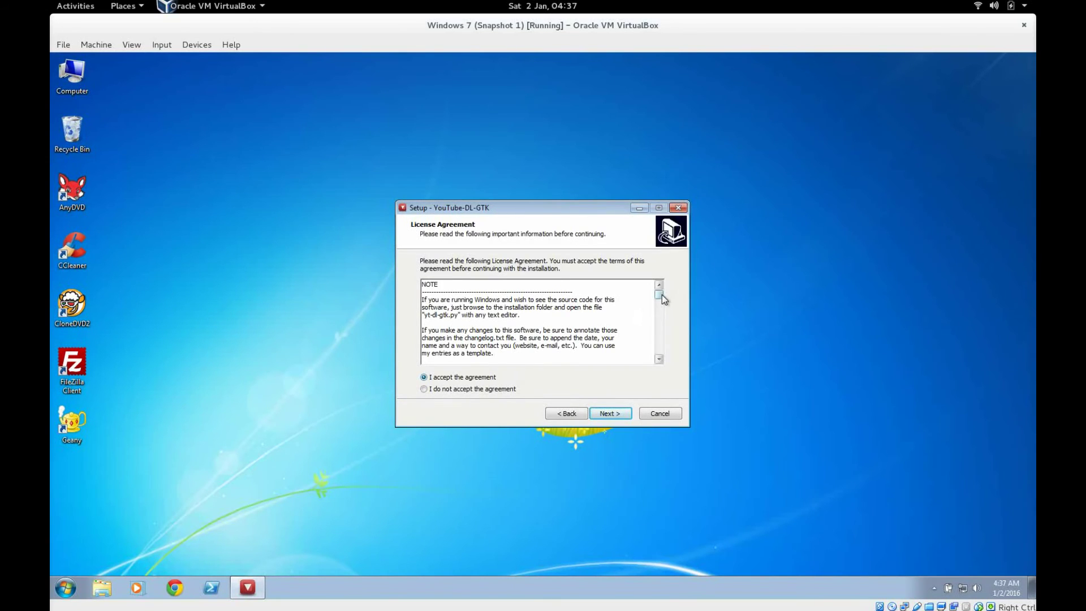
{"action": "left_click_drag", "start_coordinate": [661, 294], "coordinate": [659, 289]}
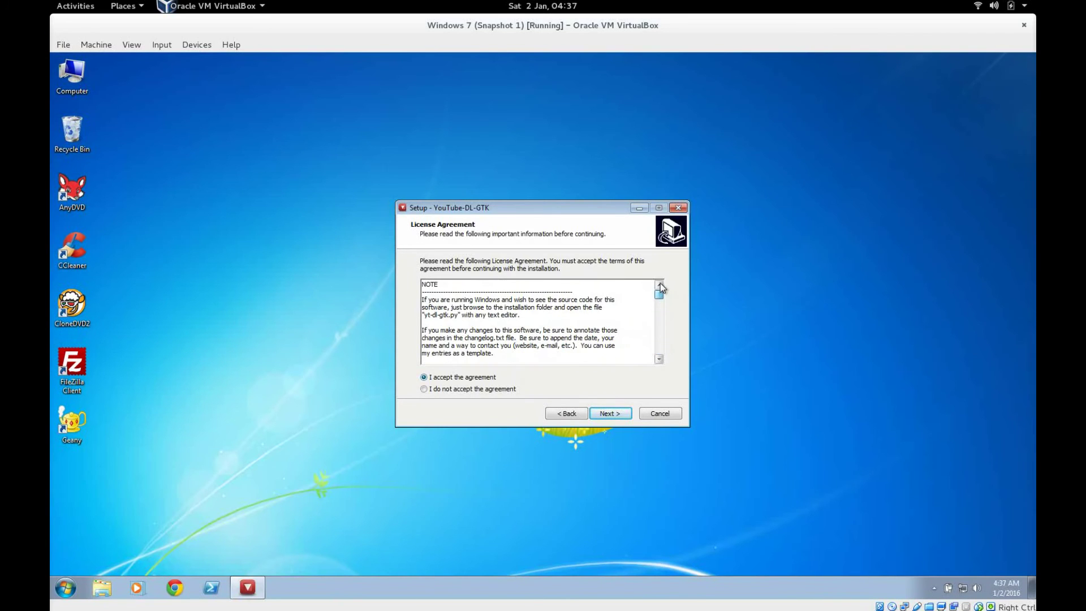
{"action": "left_click", "coordinate": [605, 415]}
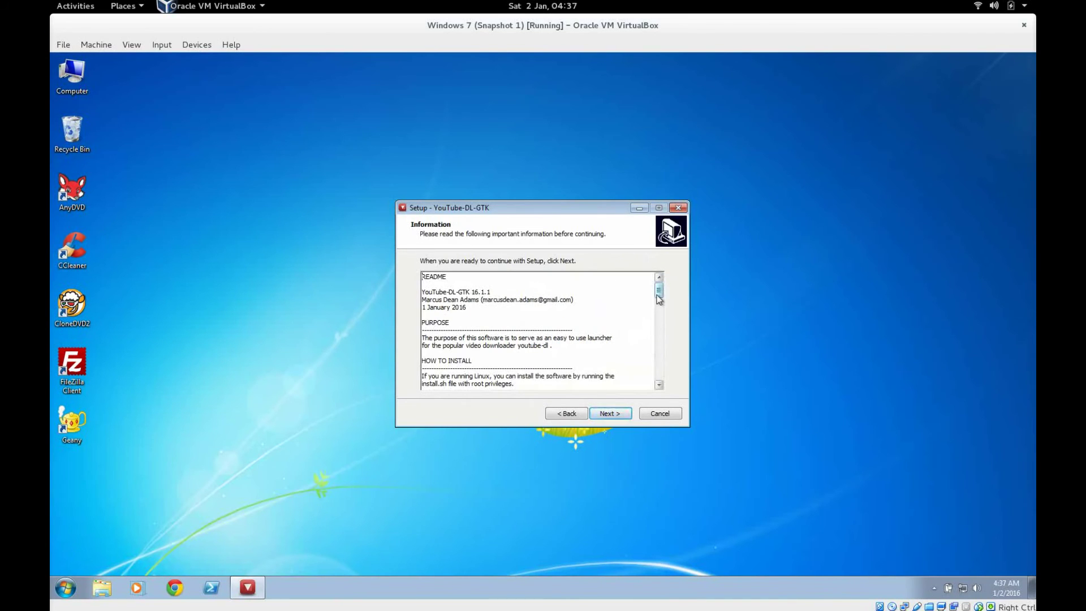
{"action": "left_click_drag", "start_coordinate": [659, 299], "coordinate": [659, 288]}
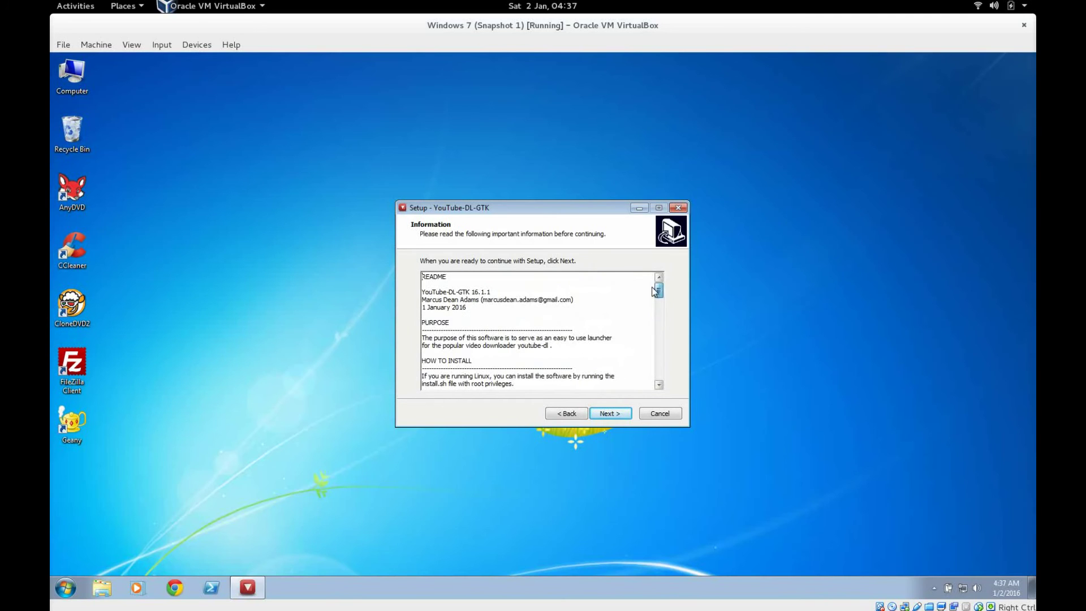
{"action": "left_click", "coordinate": [594, 418]}
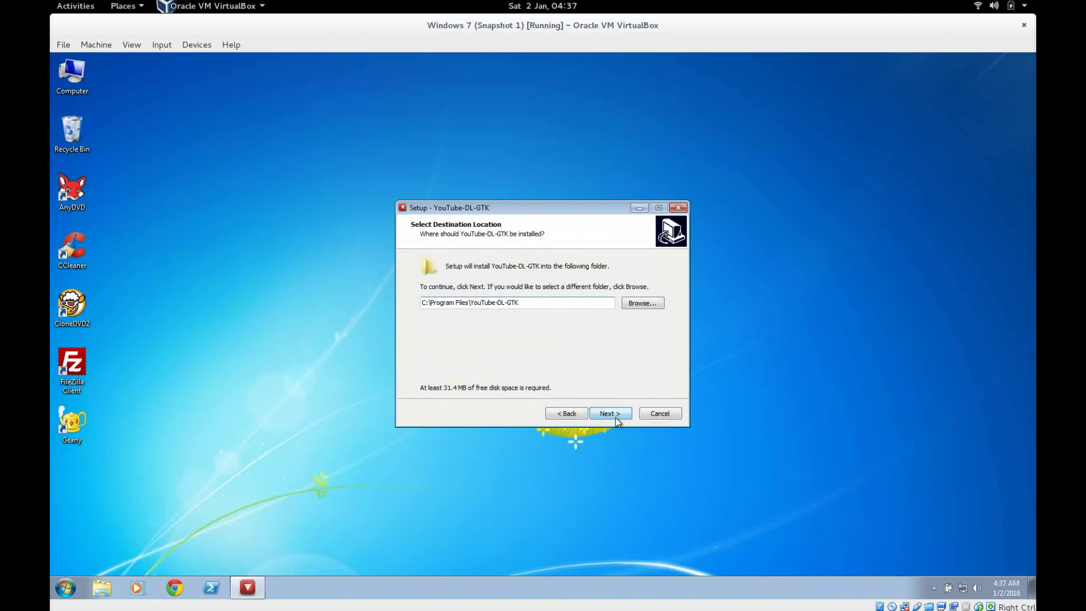
{"action": "left_click", "coordinate": [615, 418]}
{"action": "left_click", "coordinate": [615, 417]}
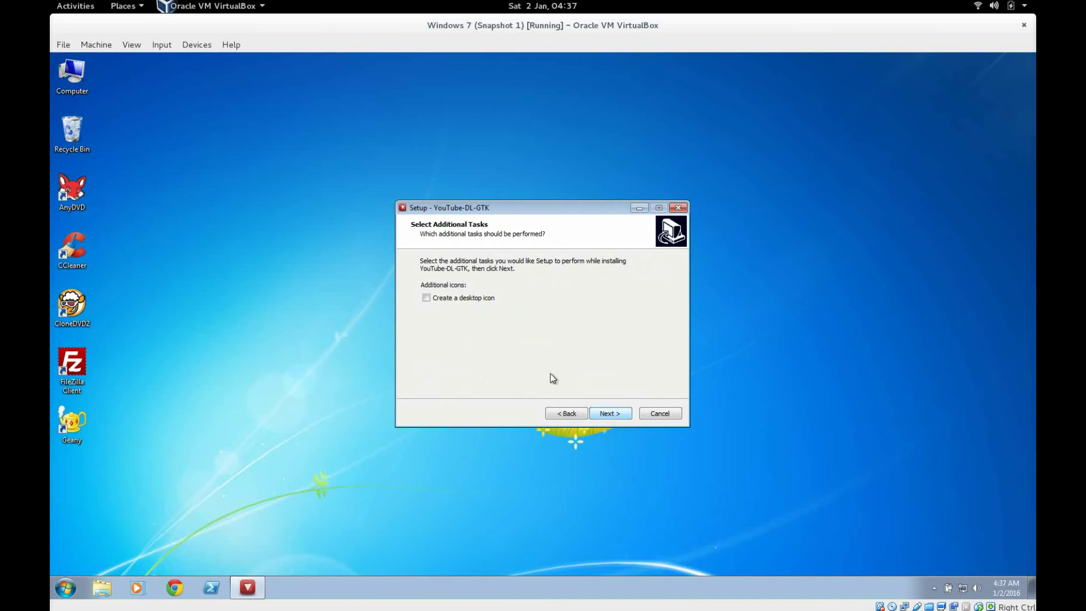
Step: Install YouTube-DL-GTK and finish setup with Launch YouTube-DL-GTK unticked
{"action": "left_click", "coordinate": [621, 416]}
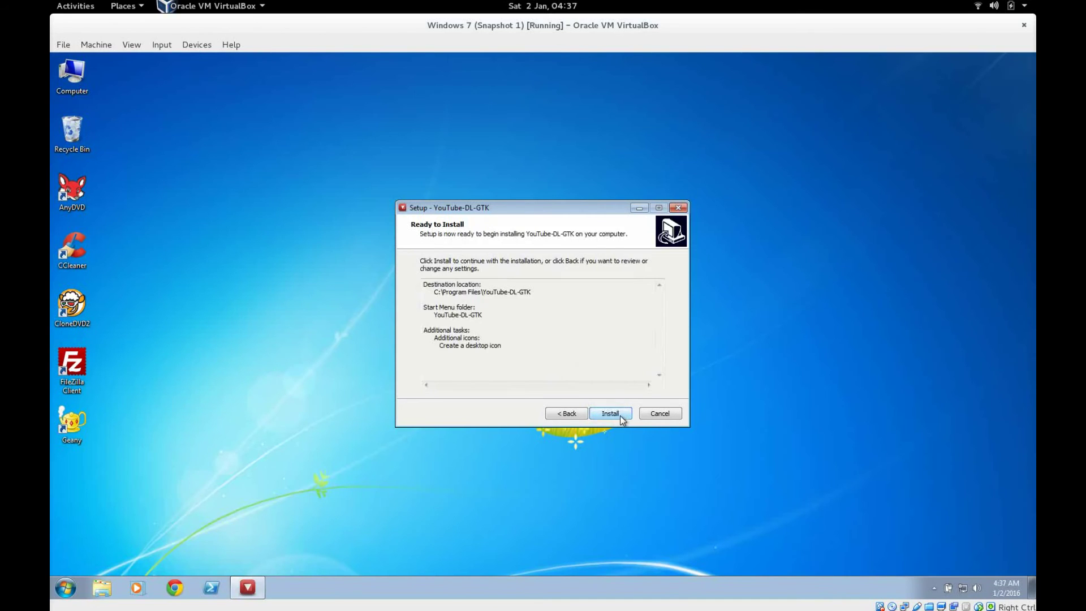
{"action": "left_click", "coordinate": [620, 417]}
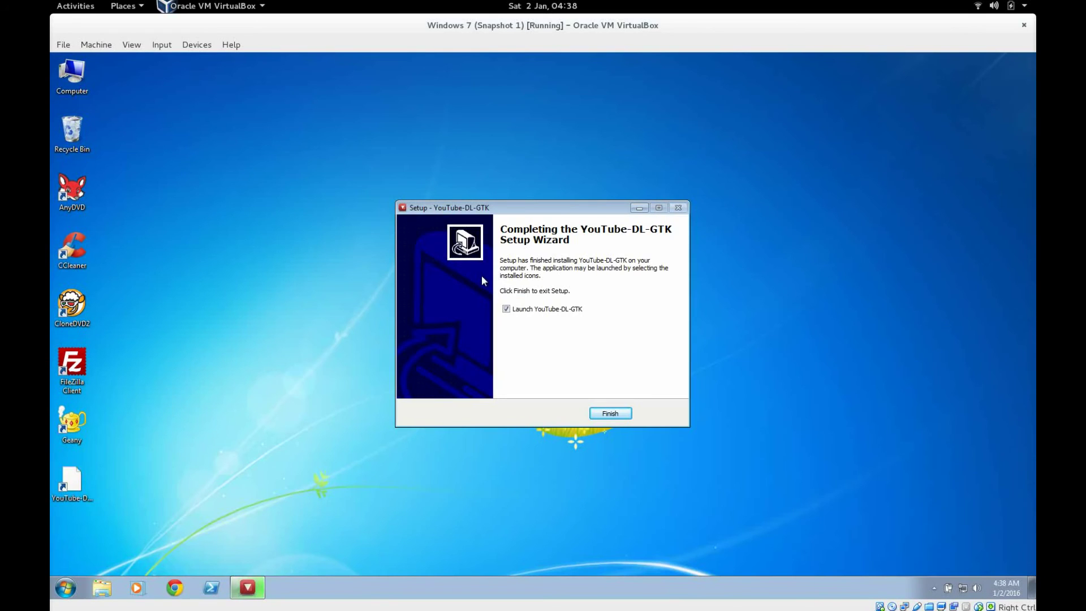
{"action": "left_click", "coordinate": [509, 310]}
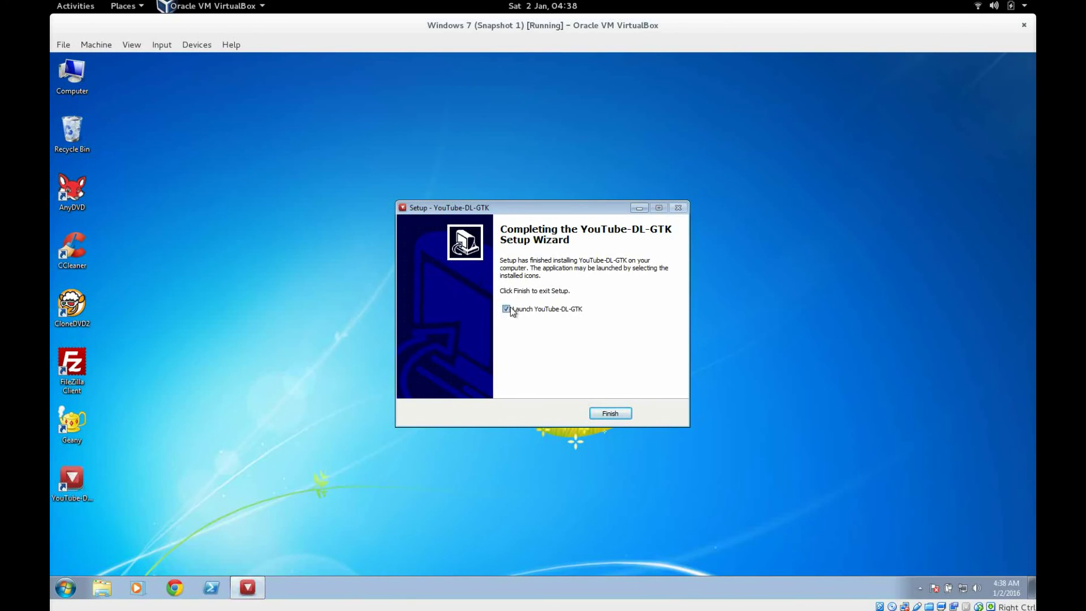
{"action": "left_click", "coordinate": [611, 414]}
{"action": "left_click", "coordinate": [65, 500]}
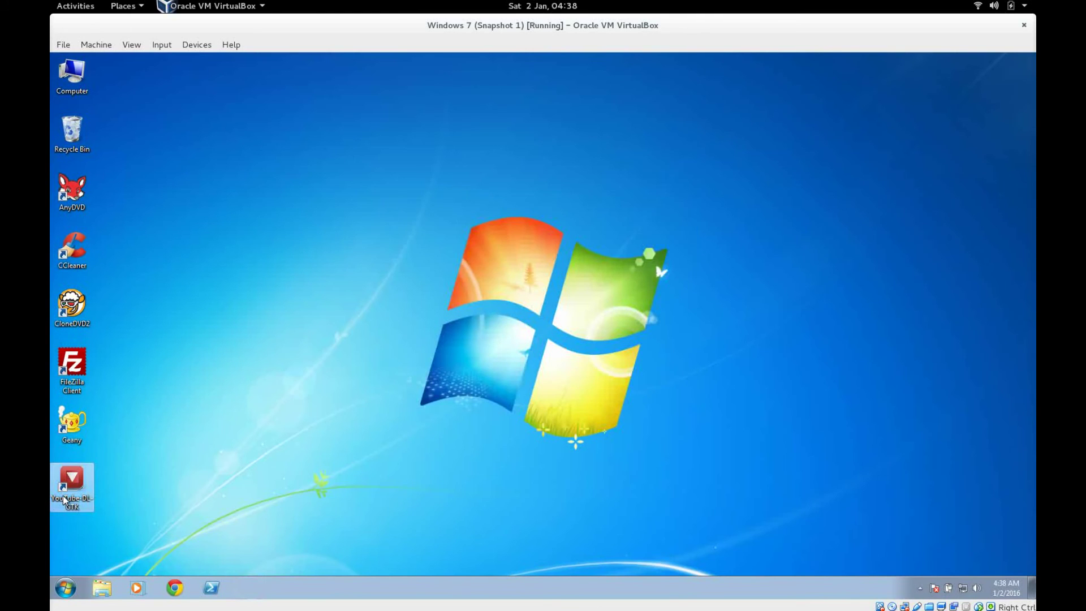
{"action": "left_click", "coordinate": [66, 588]}
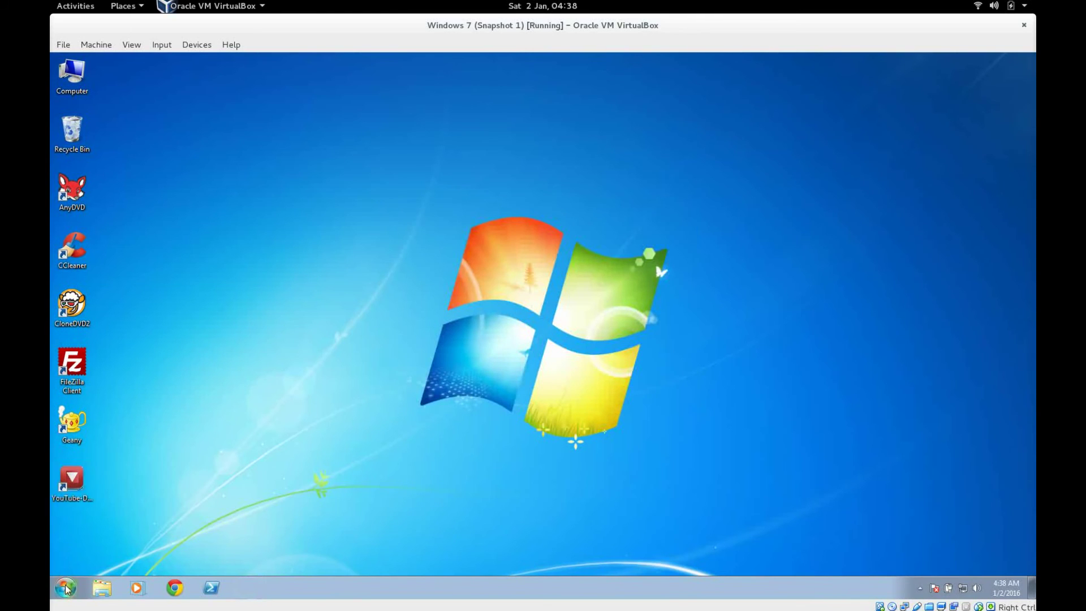
Step: Check the YouTube-DL-GTK Start menu folder and copy the test video link to the clipboard
{"action": "left_click", "coordinate": [90, 535]}
{"action": "scroll", "coordinate": [113, 520], "scroll_direction": "down", "scroll_amount": 2}
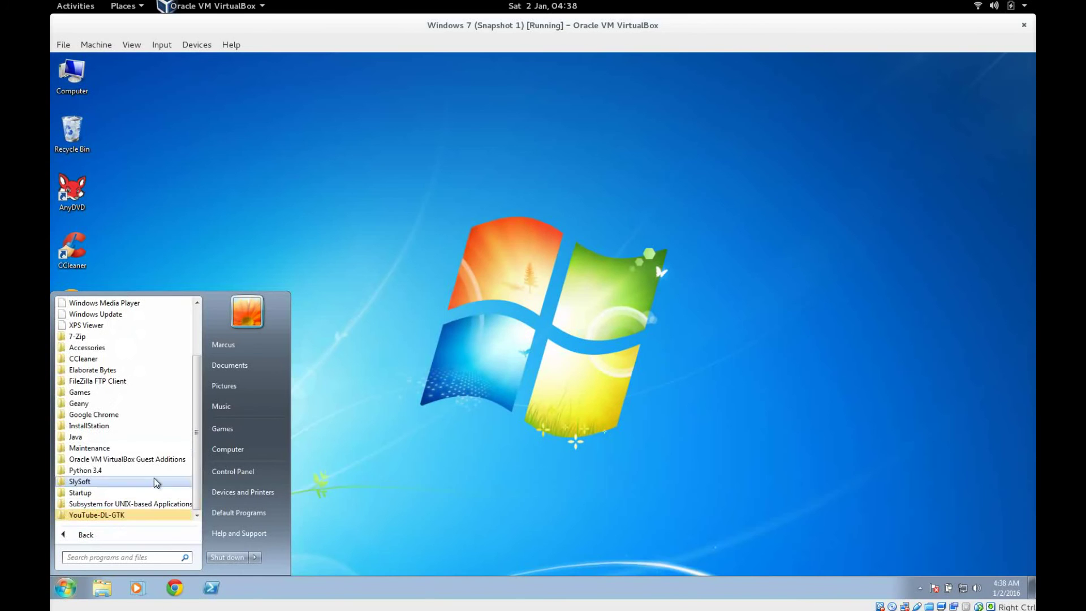
{"action": "left_click", "coordinate": [99, 515]}
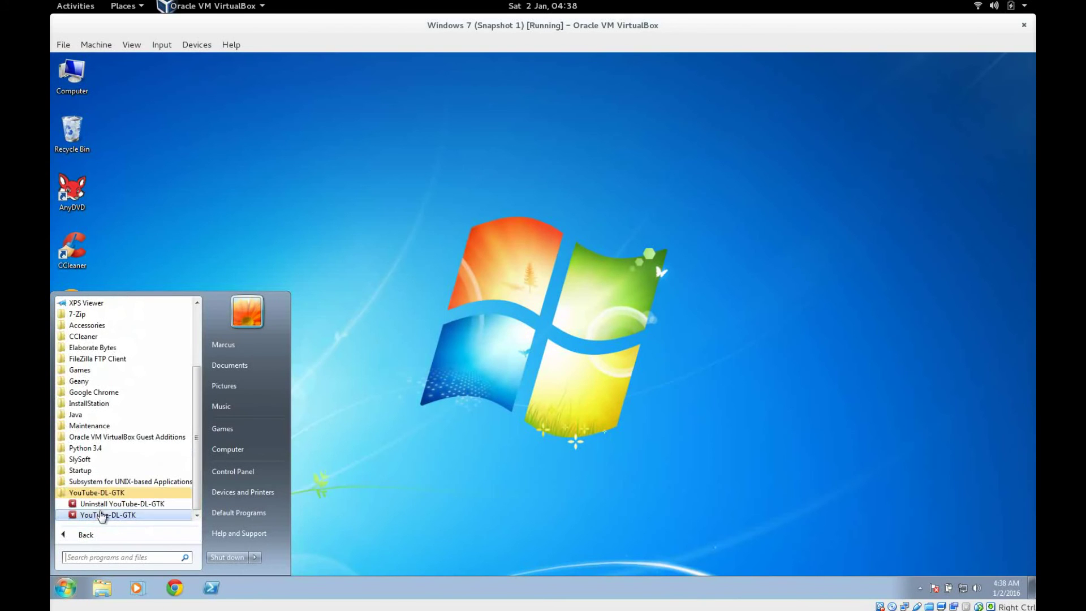
{"action": "left_click", "coordinate": [395, 405]}
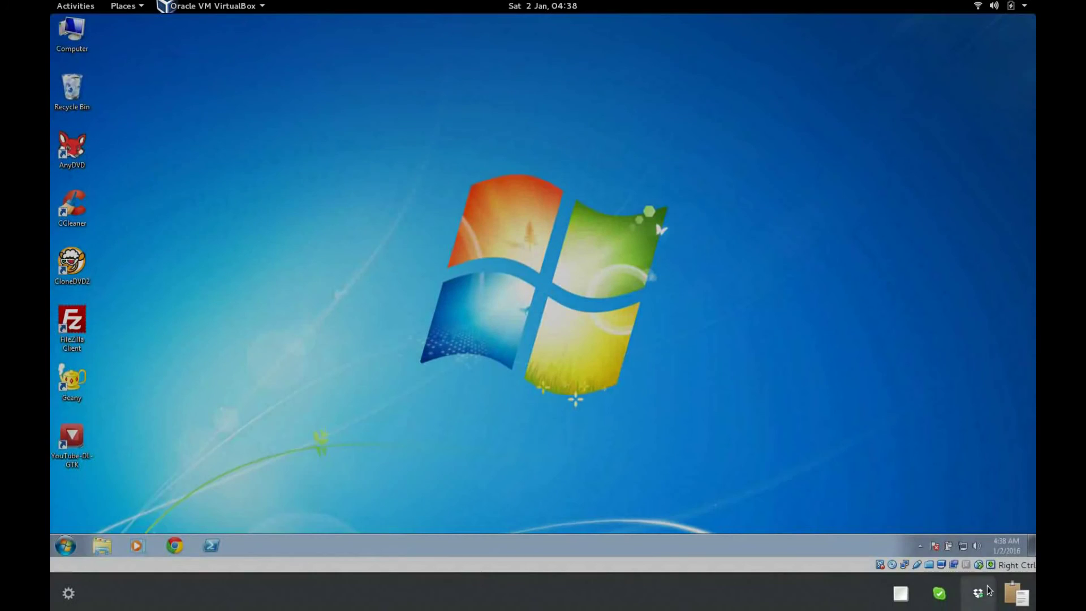
{"action": "left_click", "coordinate": [989, 590]}
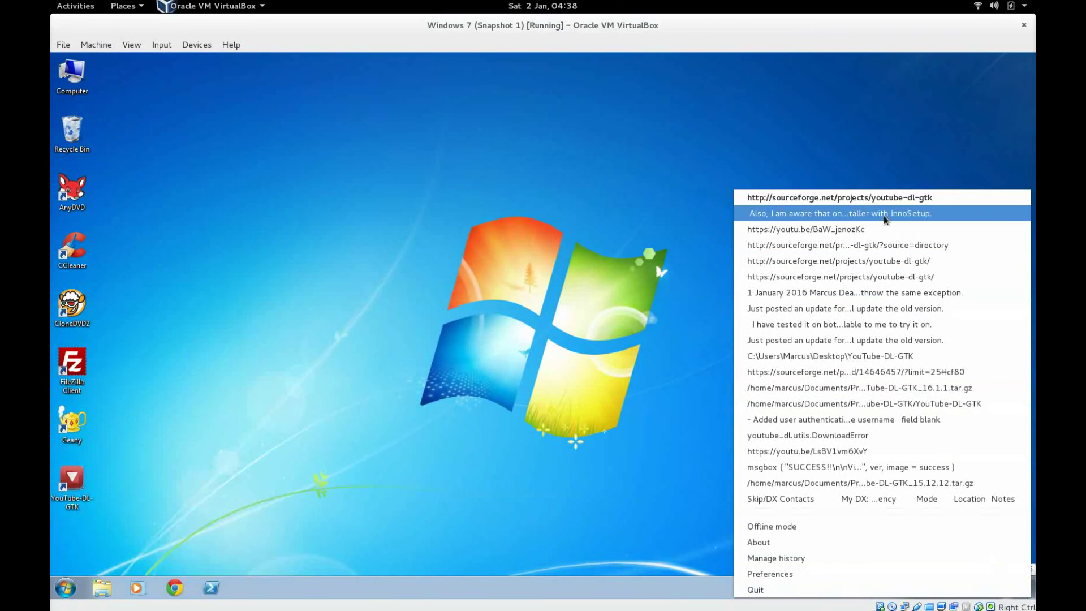
{"action": "left_click", "coordinate": [886, 230]}
{"action": "double_click", "coordinate": [72, 487]}
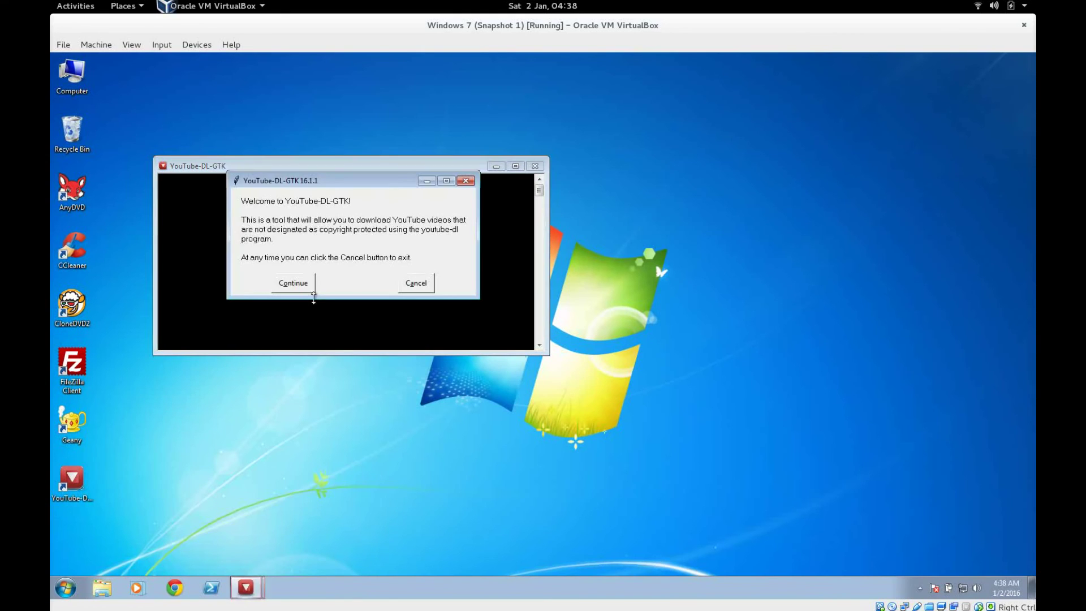
{"action": "left_click", "coordinate": [310, 283]}
{"action": "type", "text": "https://youtu.be/BaW_jenozKc"}
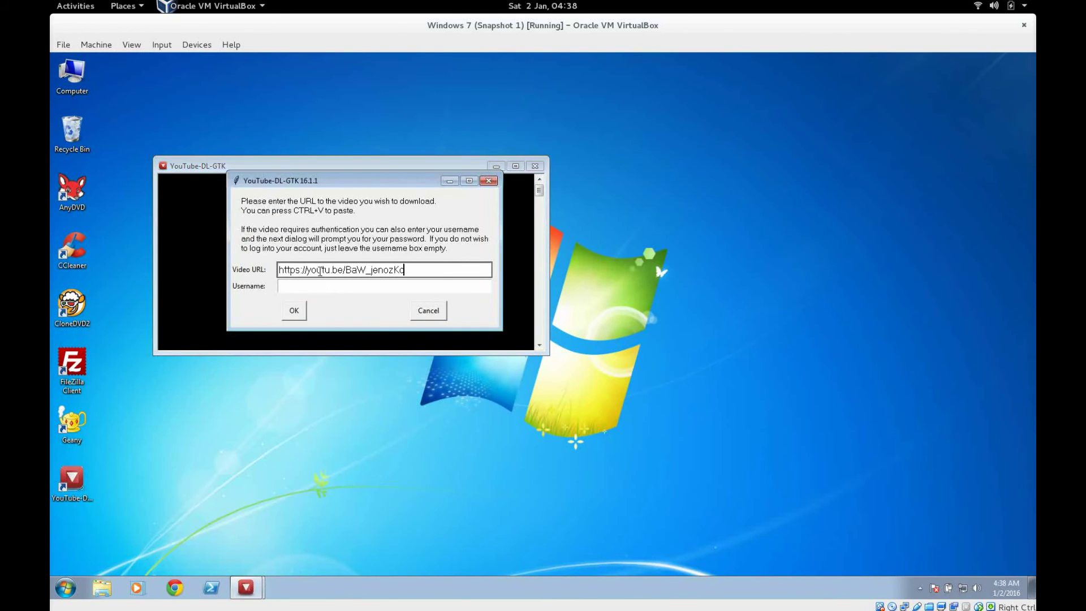
{"action": "left_click", "coordinate": [293, 314]}
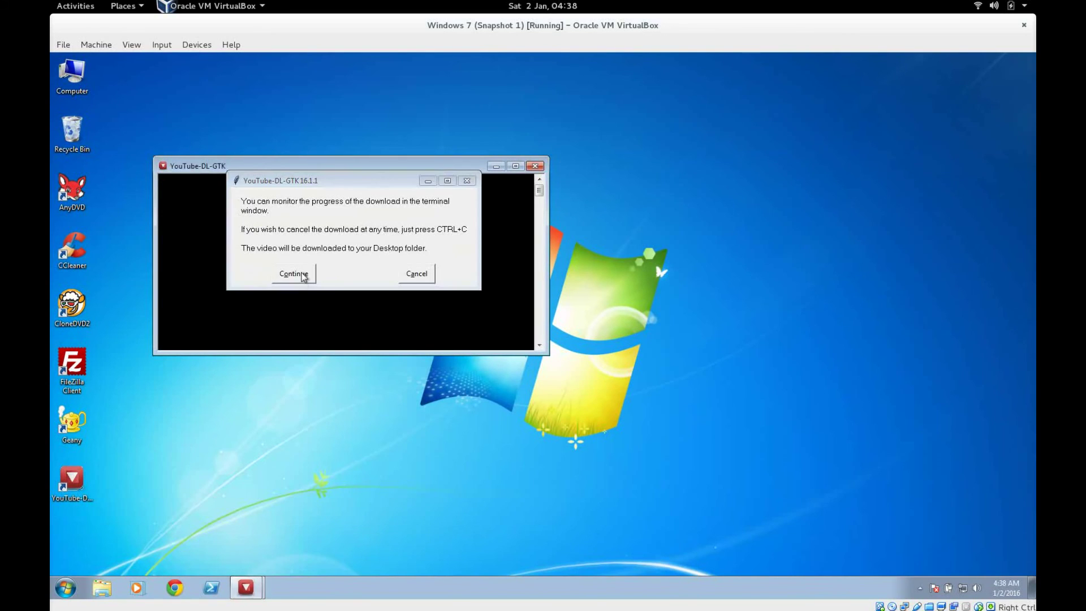
{"action": "left_click", "coordinate": [293, 274]}
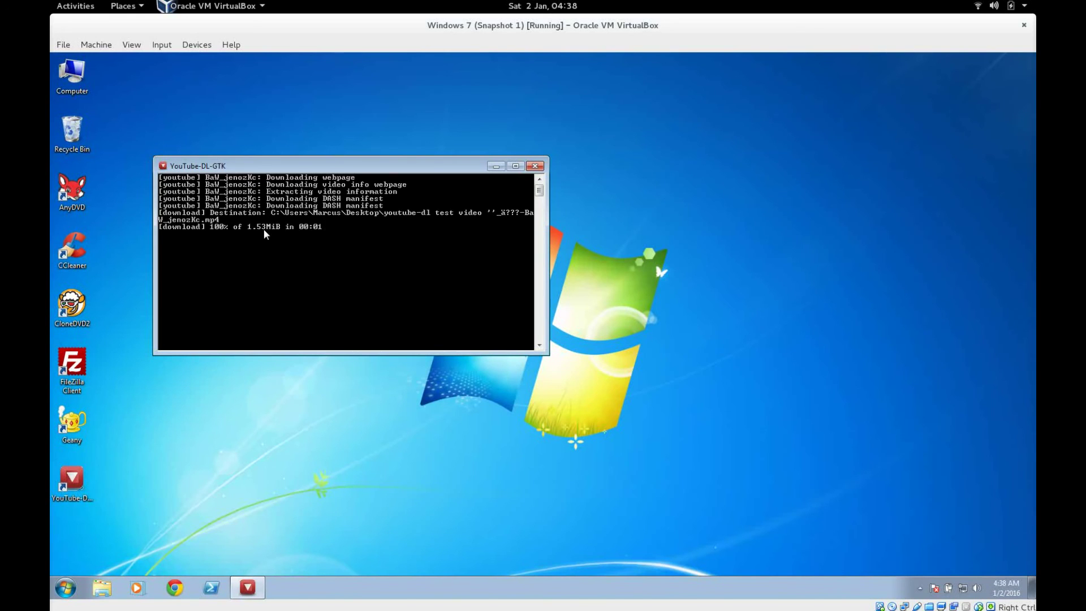
{"action": "left_click_drag", "start_coordinate": [326, 184], "coordinate": [403, 154]}
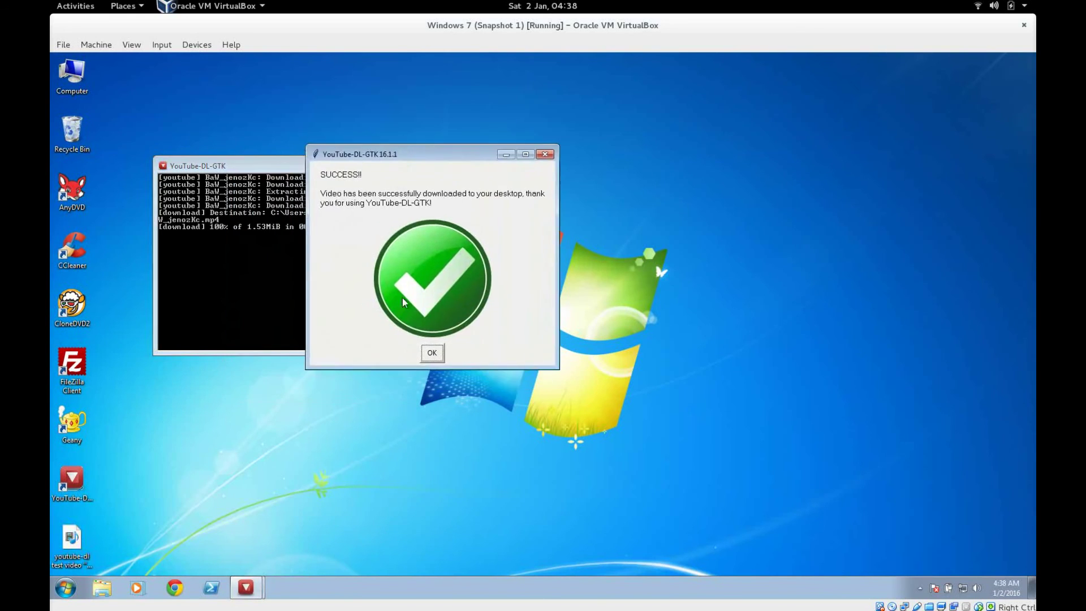
{"action": "left_click", "coordinate": [431, 352]}
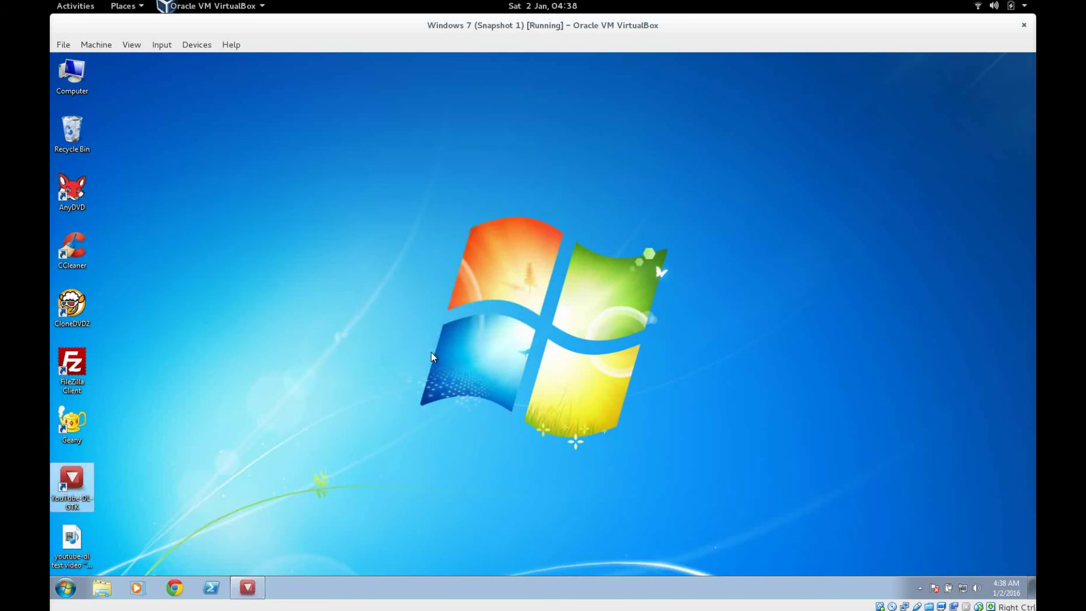
{"action": "double_click", "coordinate": [90, 500]}
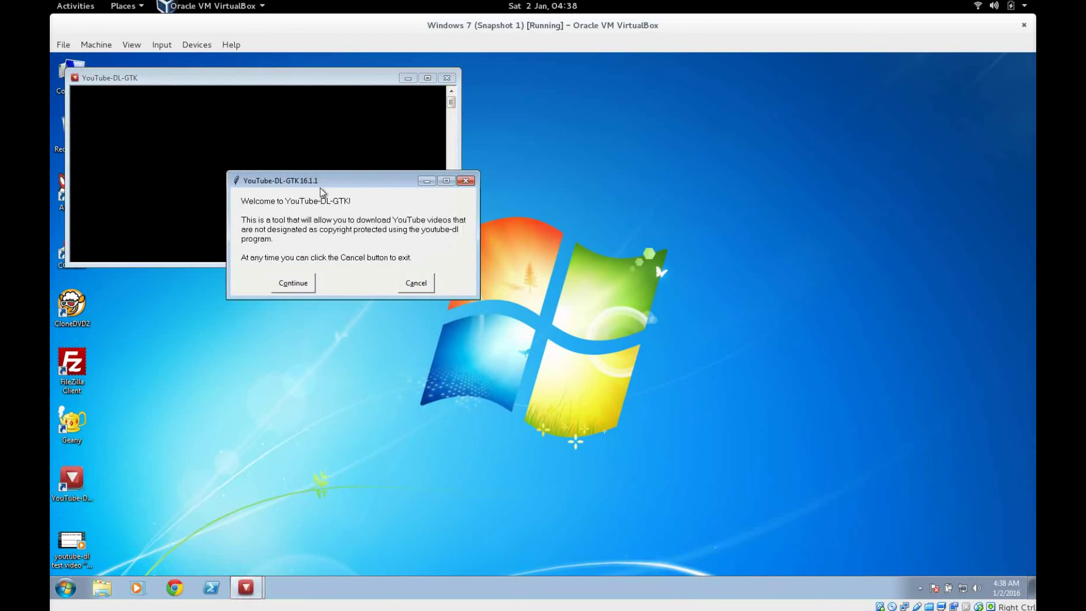
{"action": "left_click", "coordinate": [303, 281]}
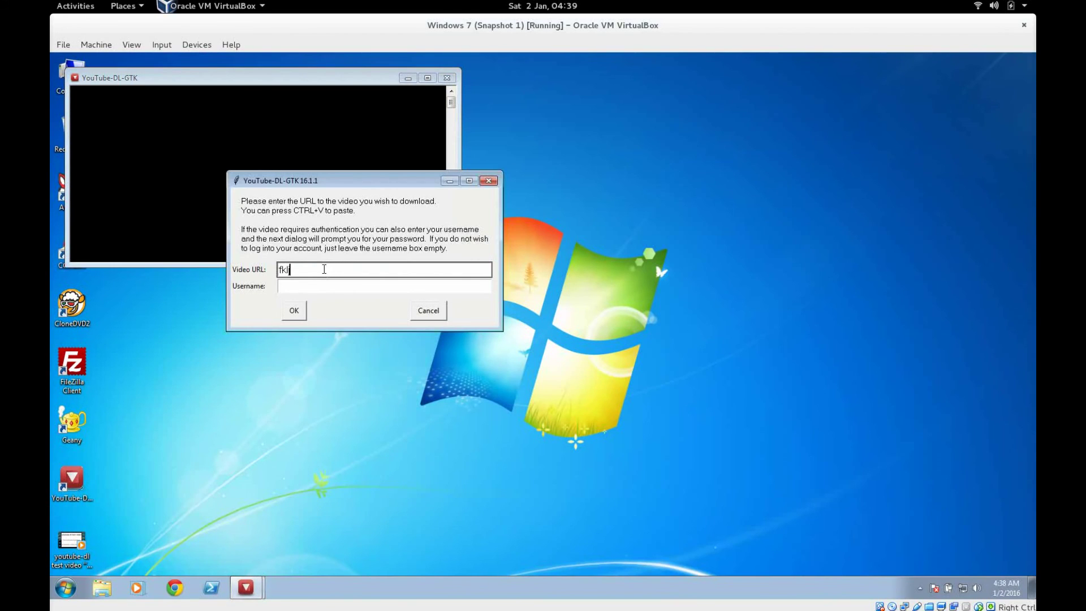
{"action": "left_click", "coordinate": [293, 310]}
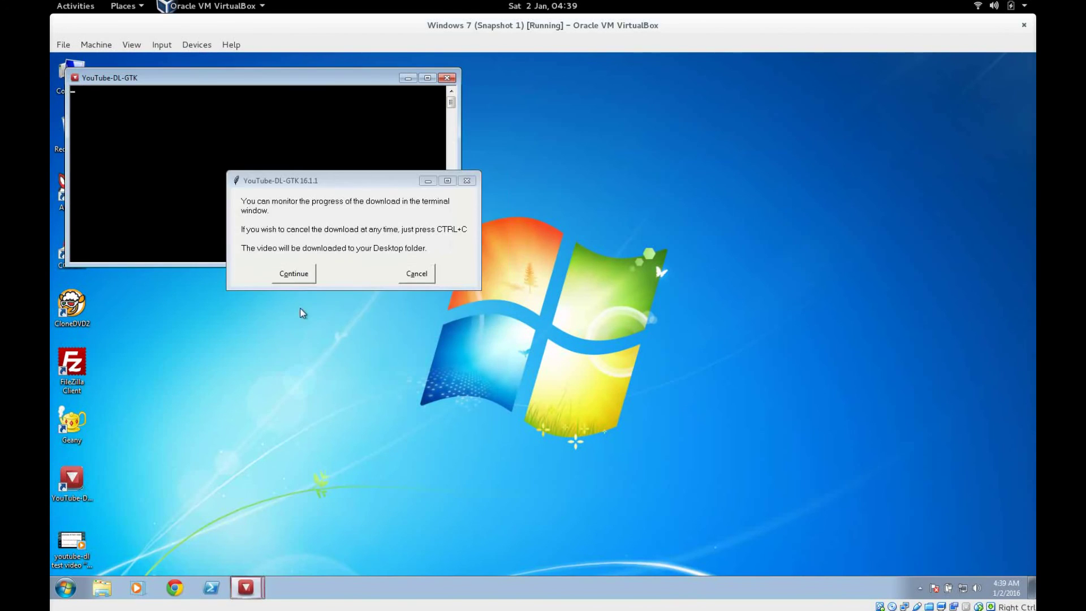
{"action": "left_click", "coordinate": [313, 274]}
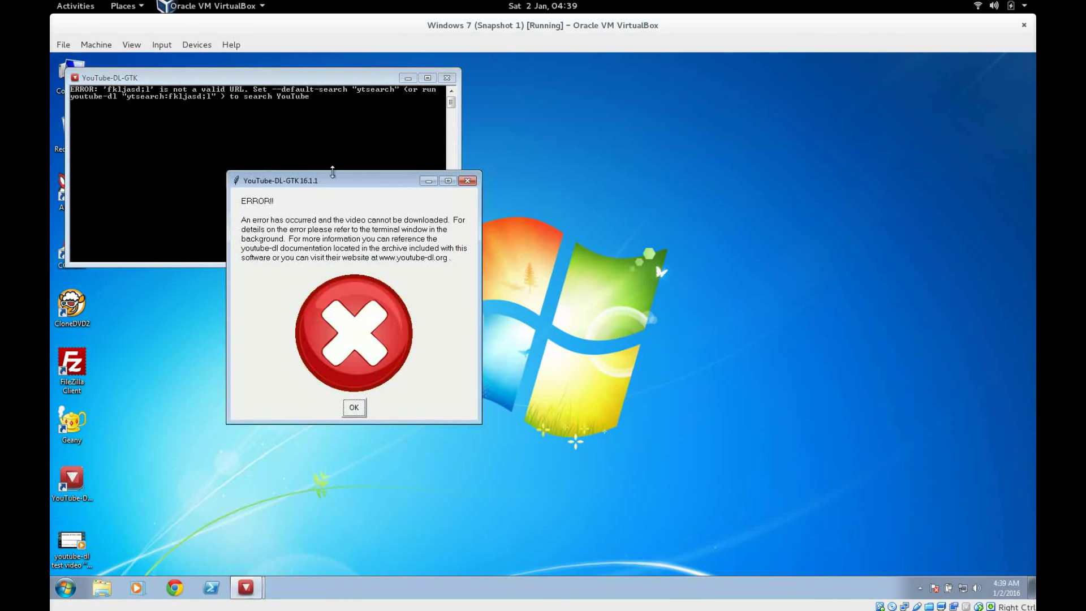
{"action": "left_click_drag", "start_coordinate": [345, 182], "coordinate": [455, 178]}
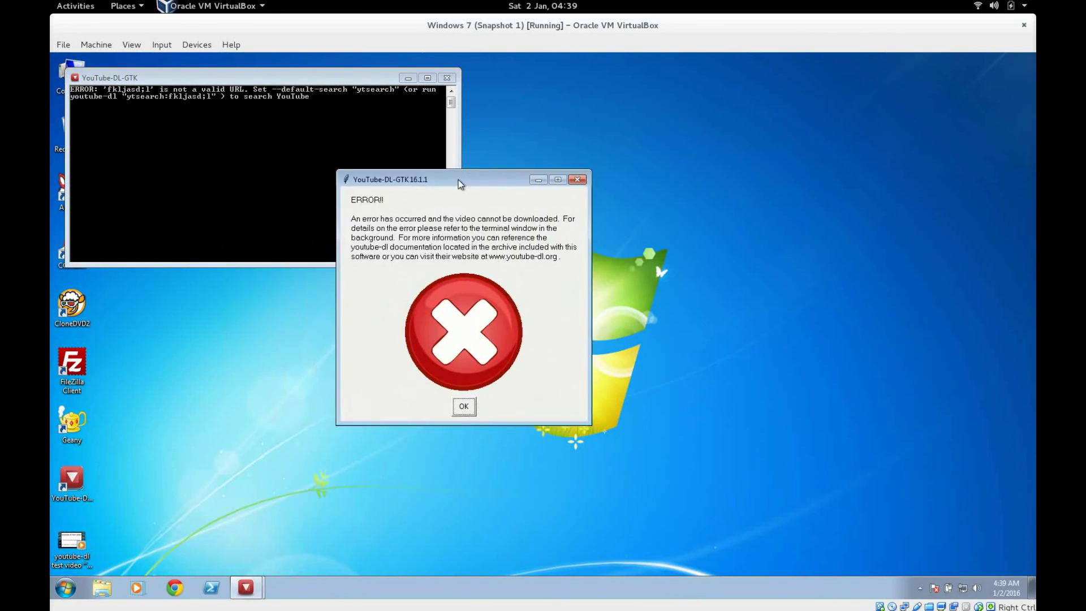
{"action": "left_click_drag", "start_coordinate": [288, 82], "coordinate": [311, 91]}
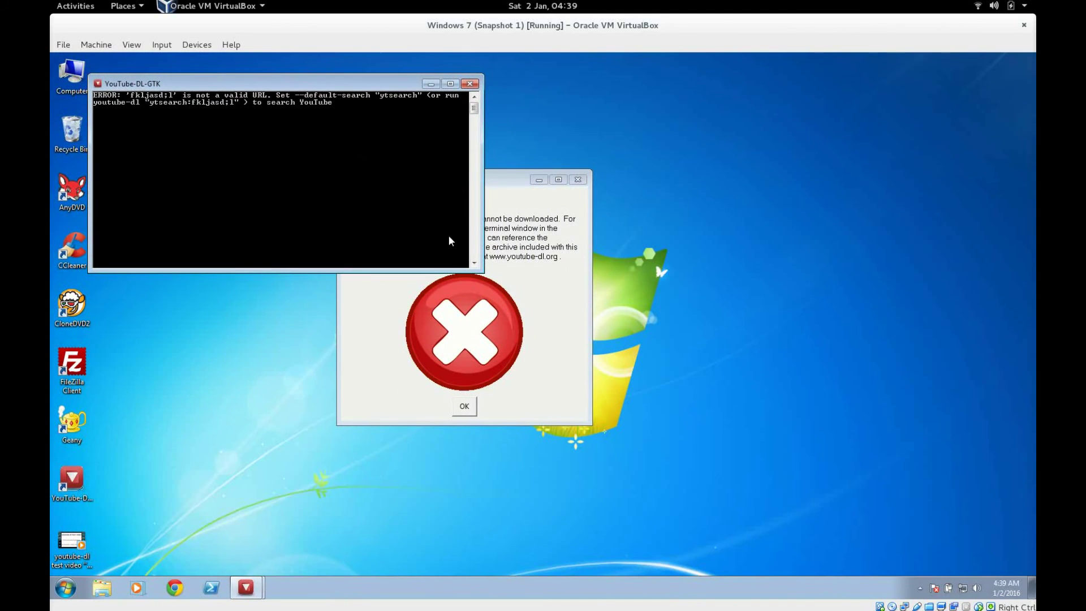
{"action": "left_click", "coordinate": [472, 409]}
{"action": "left_click", "coordinate": [463, 406]}
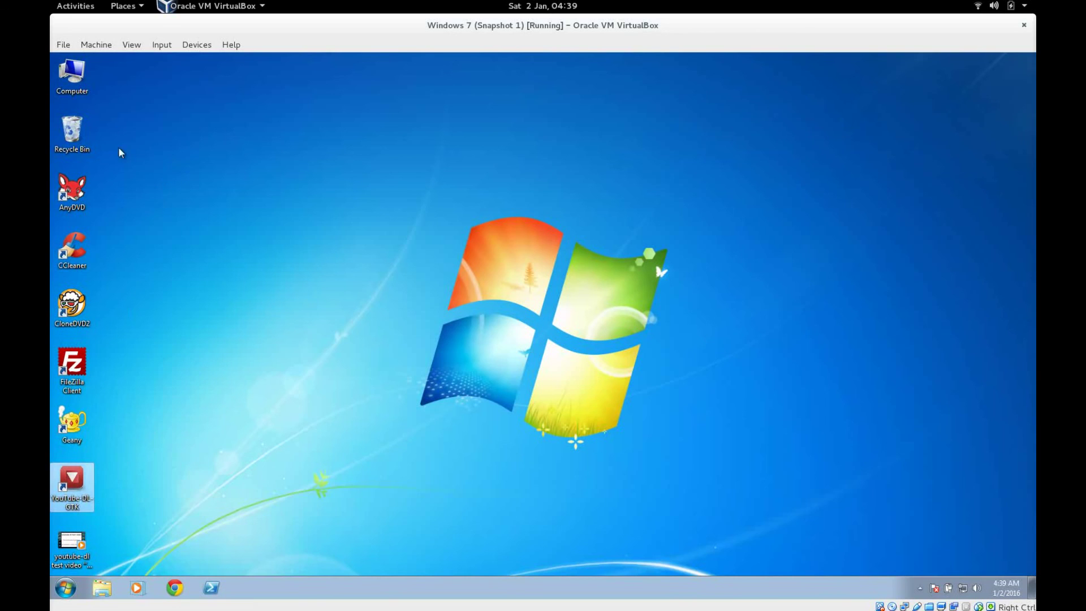
{"action": "left_click", "coordinate": [77, 78]}
Step: Browse to C:\Program Files\YouTube-DL-GTK and look over its easygui and yt-dl-gtk files
{"action": "double_click", "coordinate": [78, 79]}
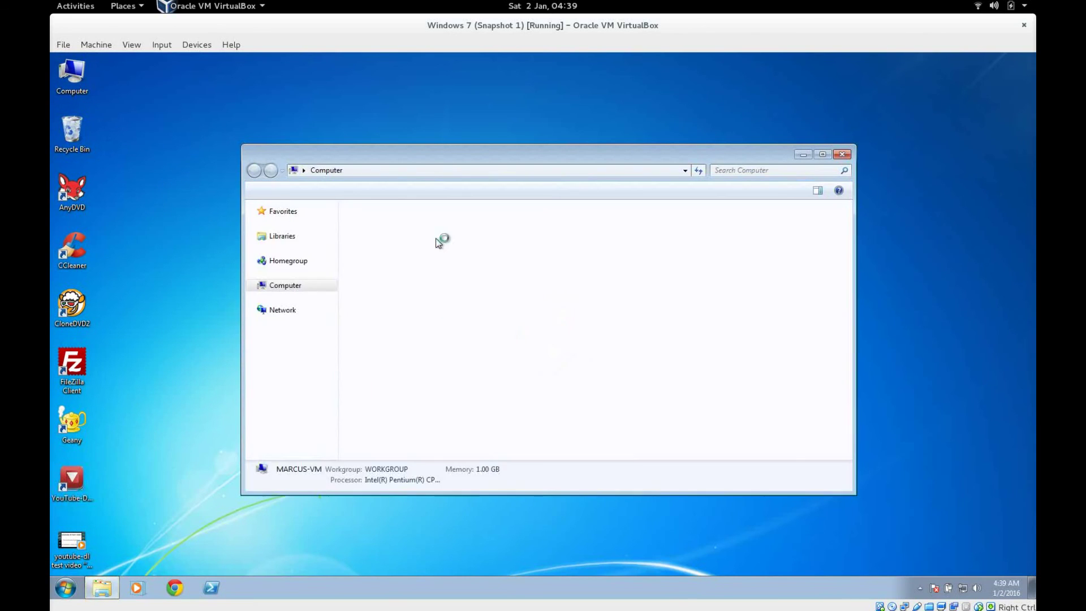
{"action": "double_click", "coordinate": [428, 240]}
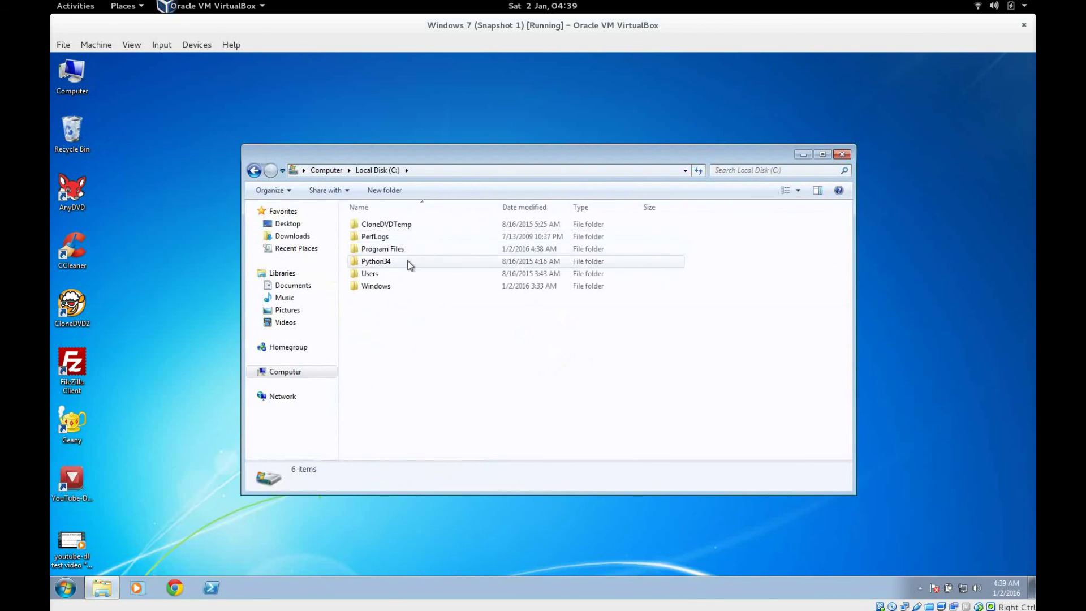
{"action": "left_click", "coordinate": [408, 253]}
{"action": "scroll", "coordinate": [402, 348], "scroll_direction": "down", "scroll_amount": 3}
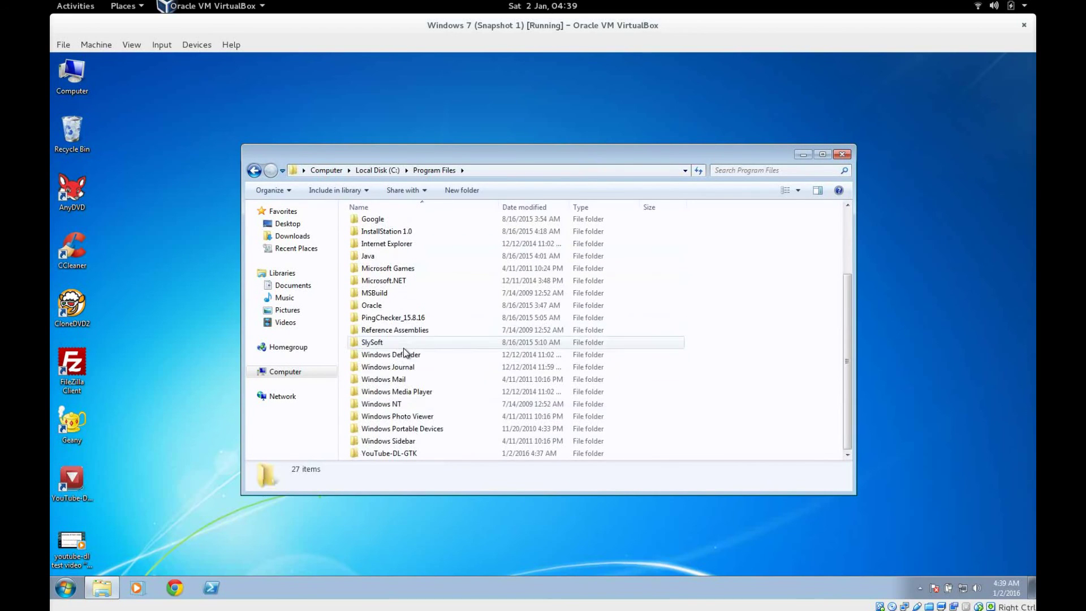
{"action": "double_click", "coordinate": [412, 454]}
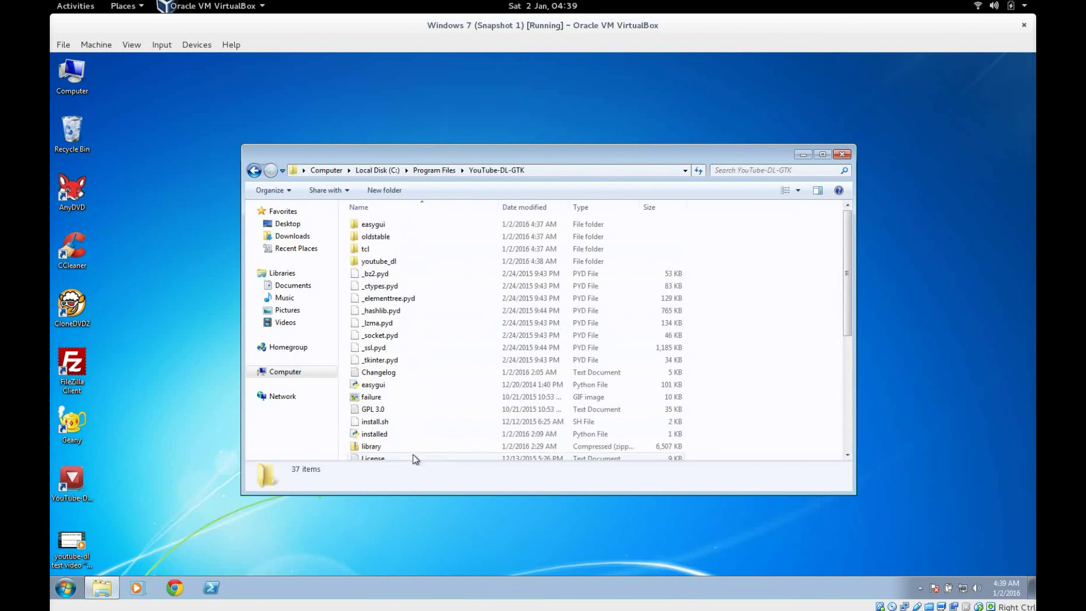
{"action": "scroll", "coordinate": [526, 317], "scroll_direction": "down", "scroll_amount": 6}
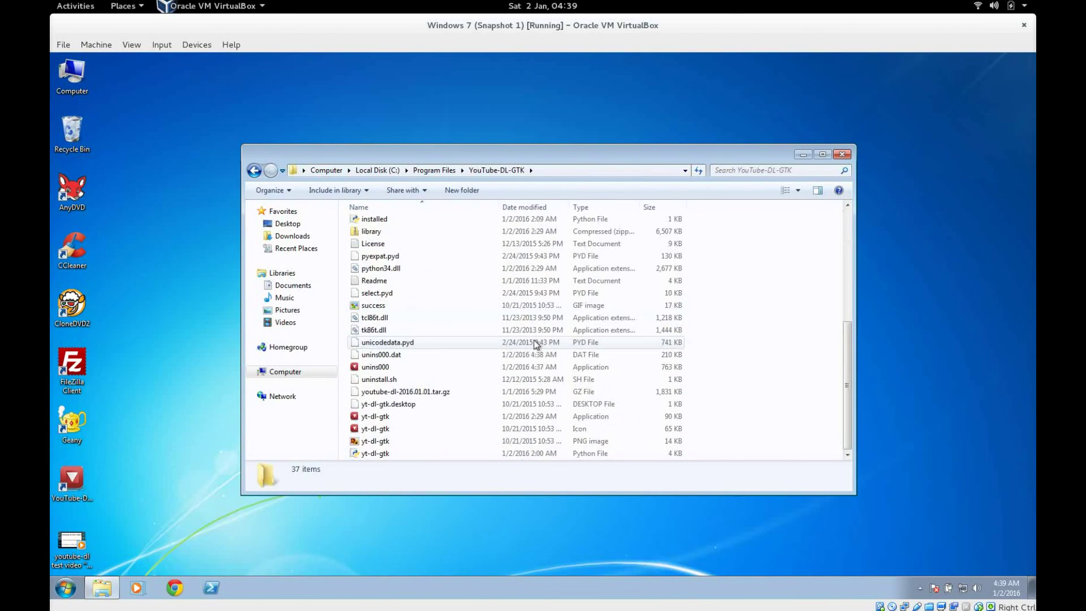
{"action": "left_click", "coordinate": [396, 455]}
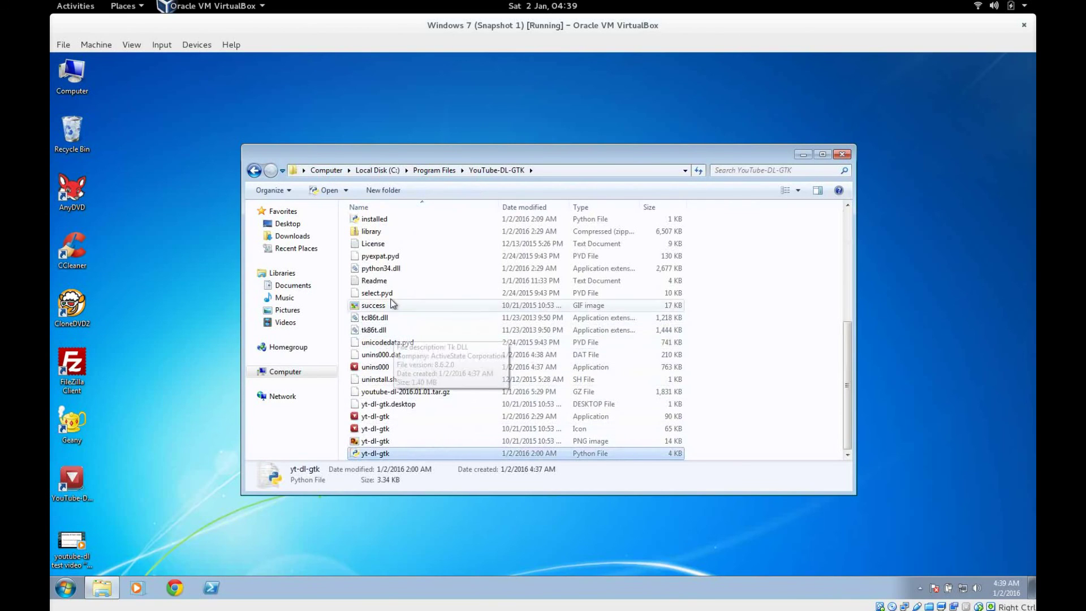
{"action": "scroll", "coordinate": [413, 282], "scroll_direction": "up", "scroll_amount": 2}
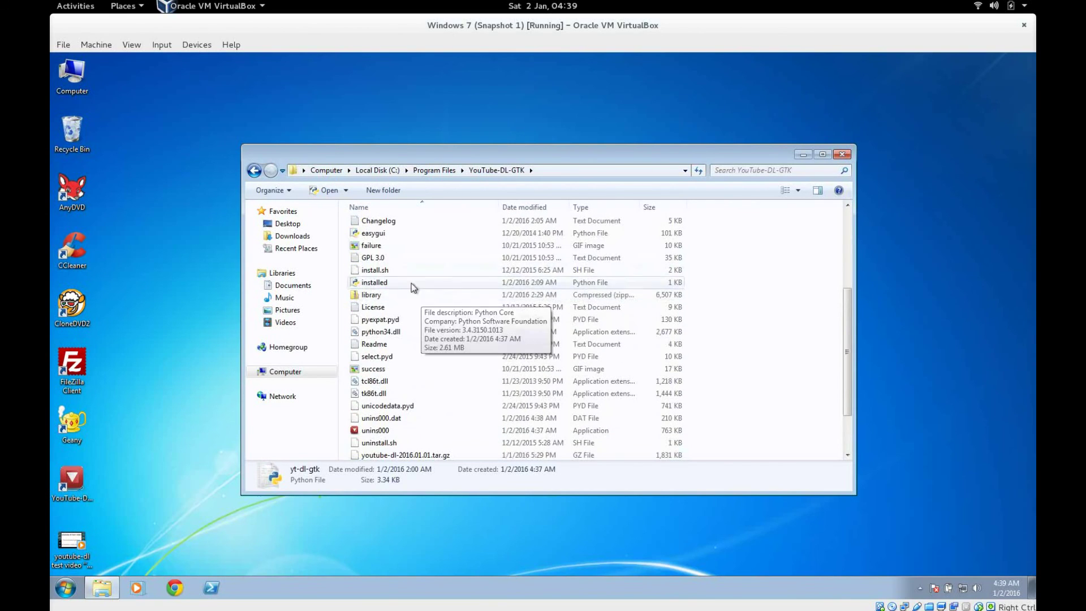
{"action": "double_click", "coordinate": [387, 235]}
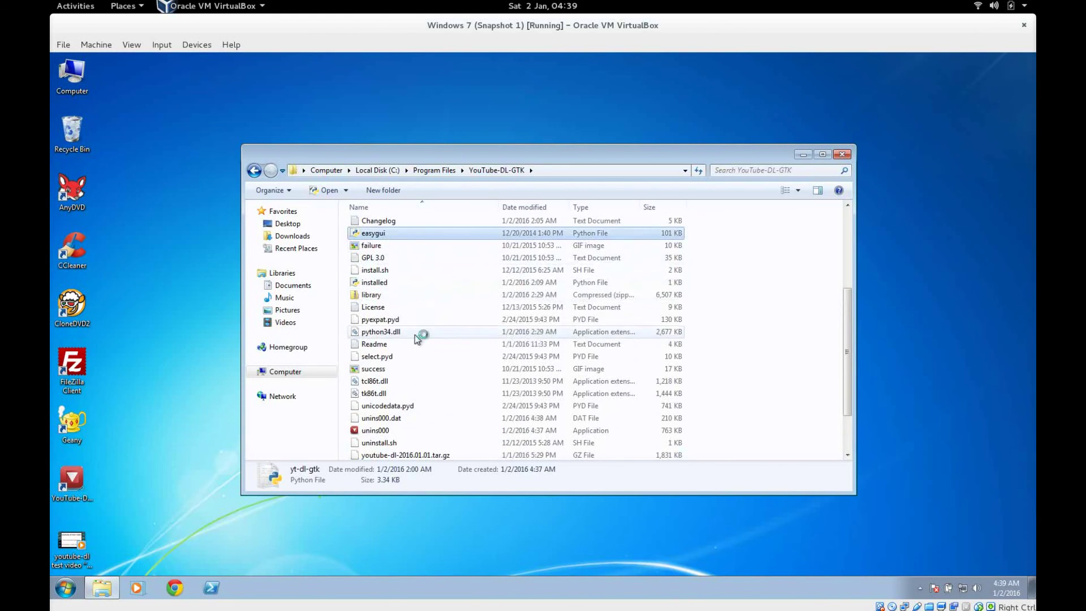
{"action": "scroll", "coordinate": [415, 334], "scroll_direction": "down", "scroll_amount": 2}
{"action": "left_click", "coordinate": [481, 456], "text": "ctrl"}
{"action": "left_click", "coordinate": [735, 407]}
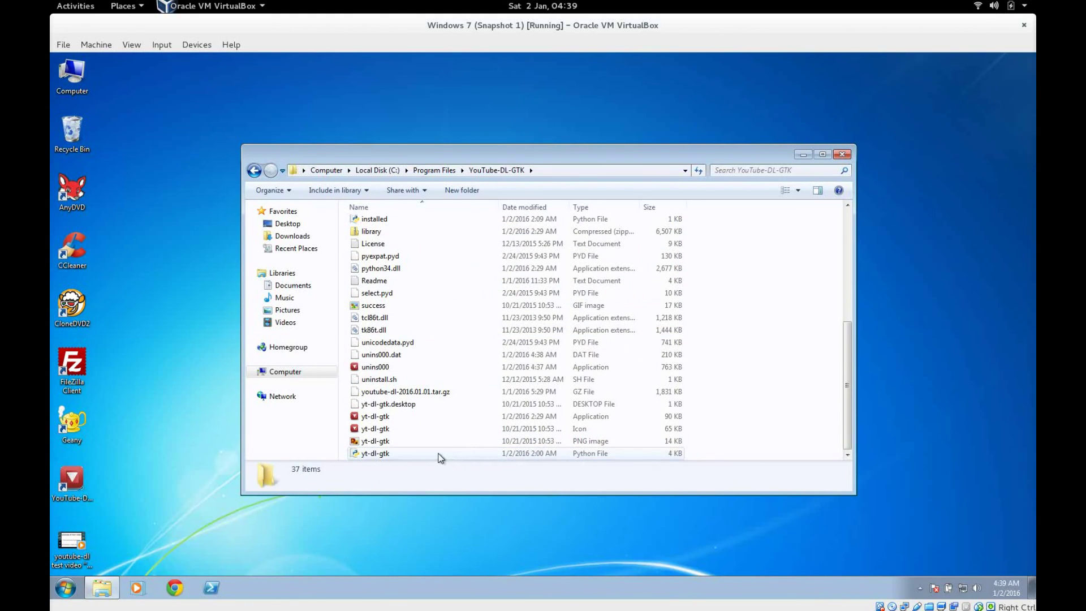
Step: Open yt-dl-gtk.py in Geany, scroll through the code, then close Geany and Explorer
{"action": "right_click", "coordinate": [439, 455]}
{"action": "left_click", "coordinate": [395, 453]}
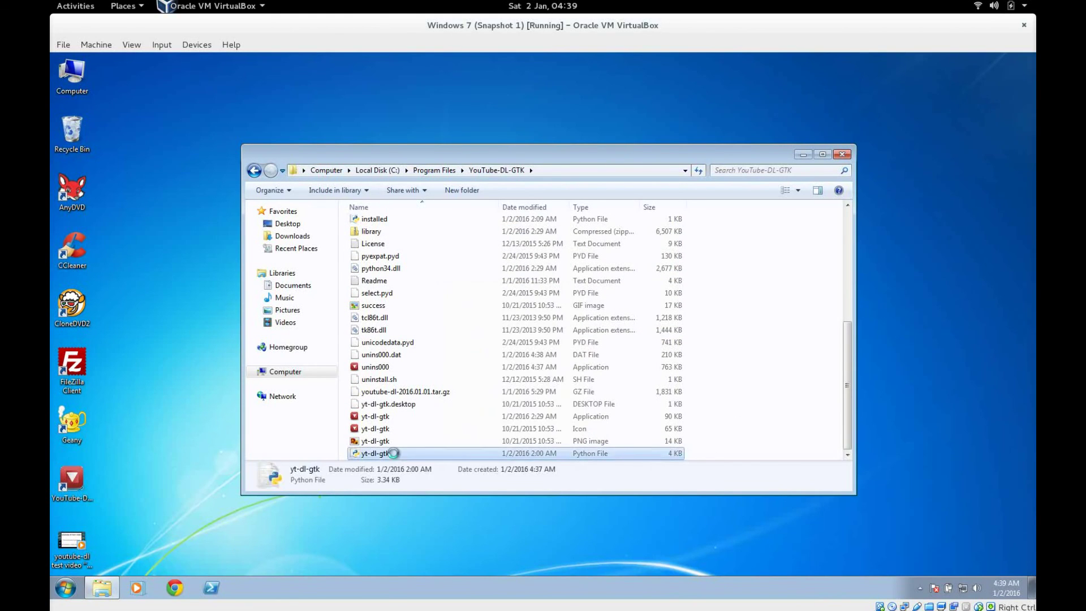
{"action": "right_click", "coordinate": [394, 453]}
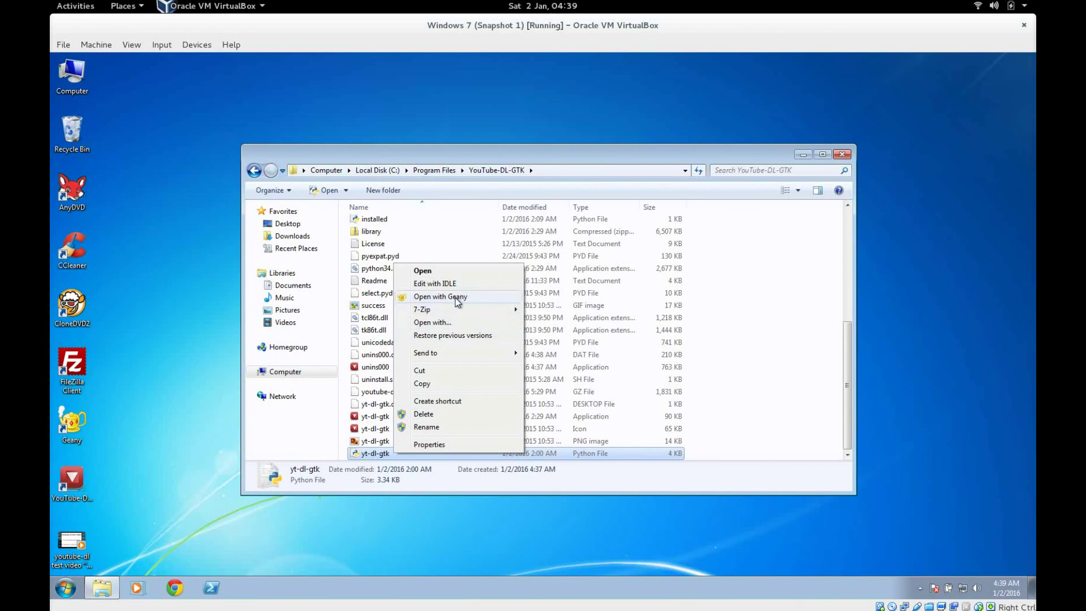
{"action": "left_click", "coordinate": [456, 298]}
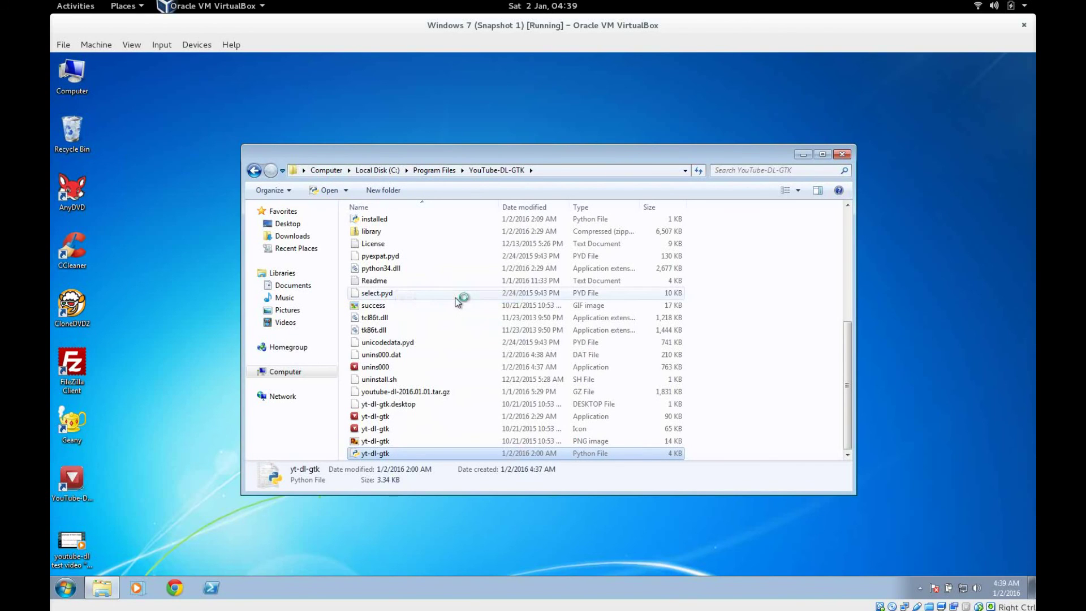
{"action": "left_click", "coordinate": [536, 417]}
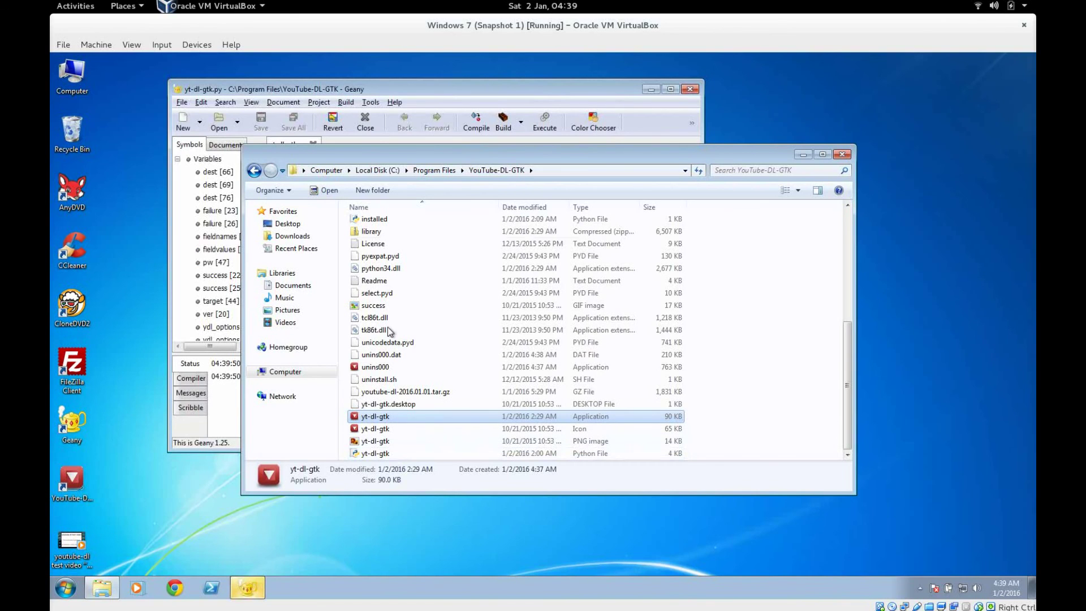
{"action": "left_click", "coordinate": [407, 88]}
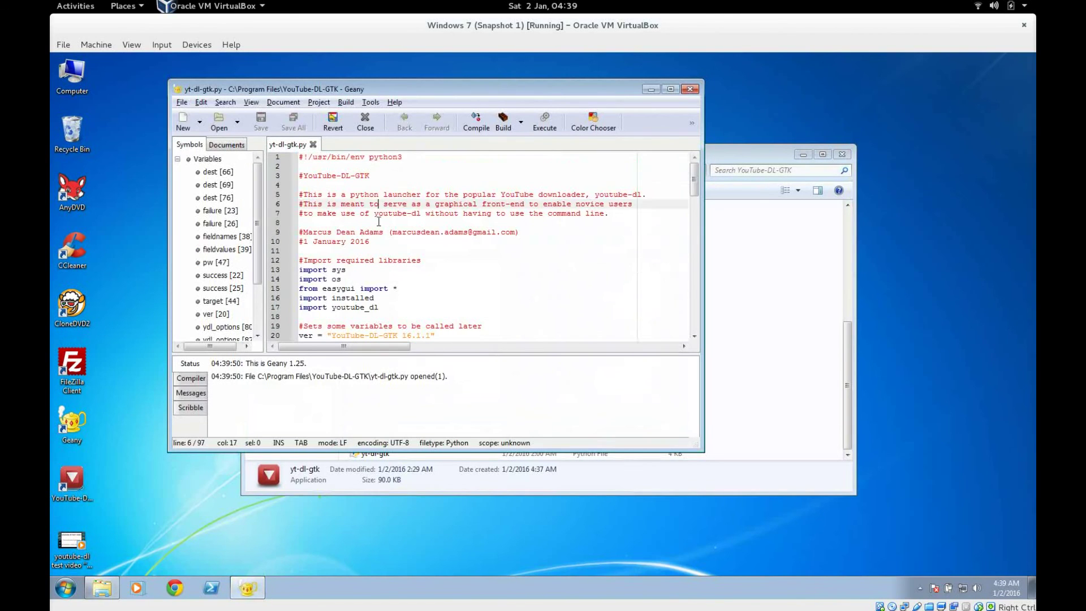
{"action": "scroll", "coordinate": [400, 257], "scroll_direction": "down", "scroll_amount": 10}
{"action": "scroll", "coordinate": [400, 258], "scroll_direction": "down", "scroll_amount": 5}
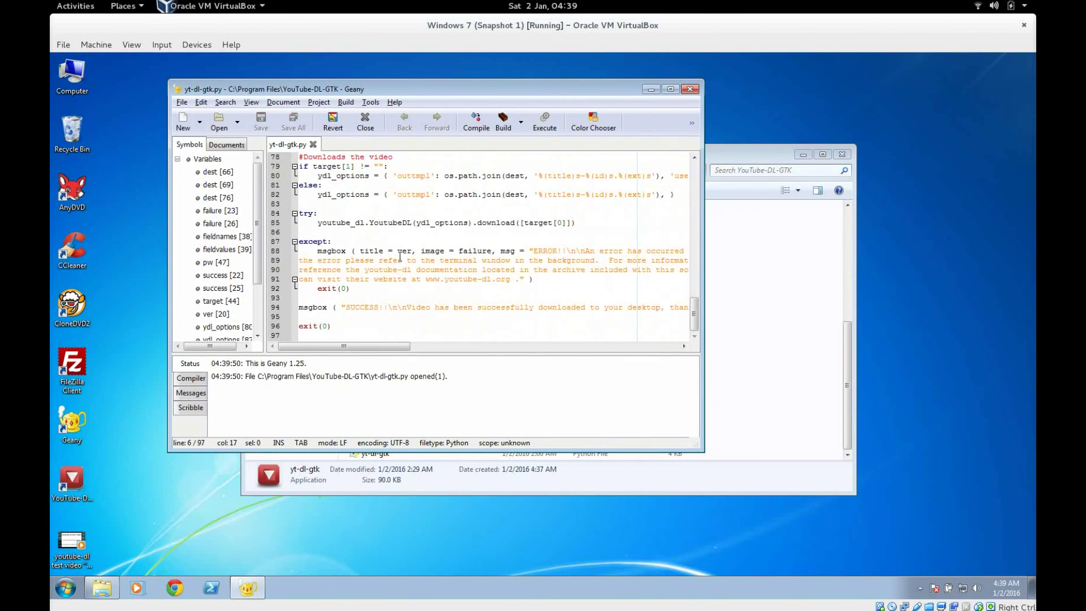
{"action": "left_click", "coordinate": [690, 89]}
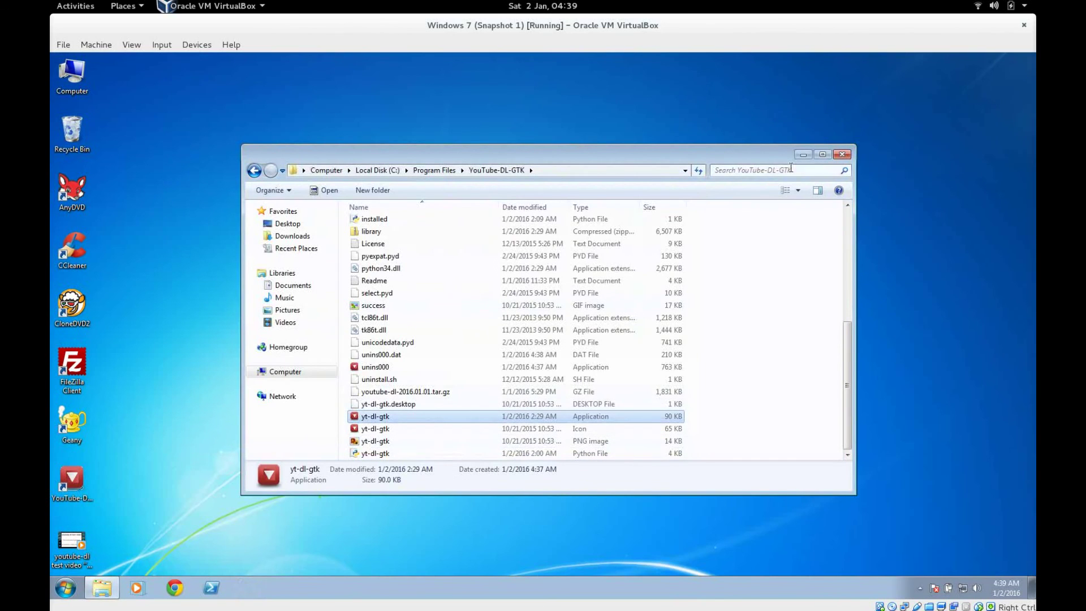
{"action": "left_click", "coordinate": [841, 155]}
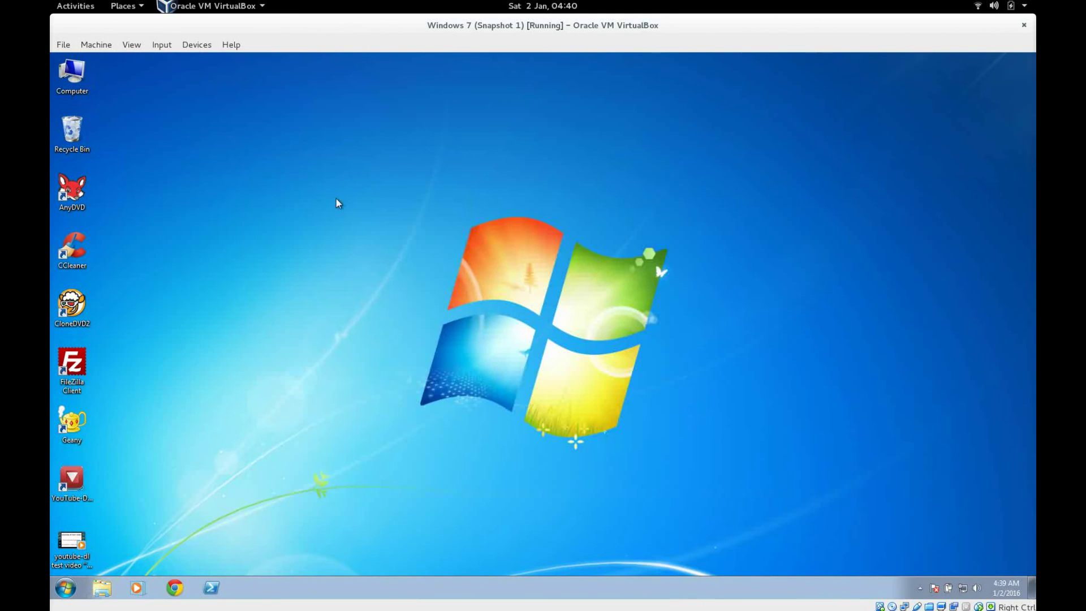
Step: Drag the youtube-dl test video into the Recycle Bin, then go to workspace 1 in Activities
{"action": "left_click_drag", "start_coordinate": [79, 552], "coordinate": [83, 146]}
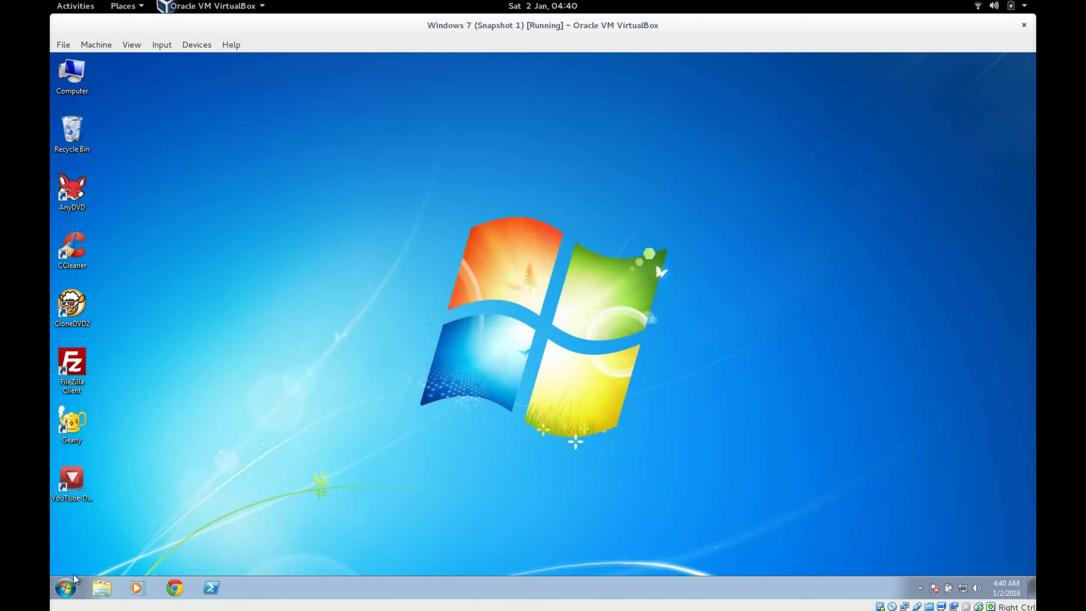
{"action": "left_click", "coordinate": [66, 588]}
{"action": "left_click", "coordinate": [229, 558]}
{"action": "key", "text": "super"}
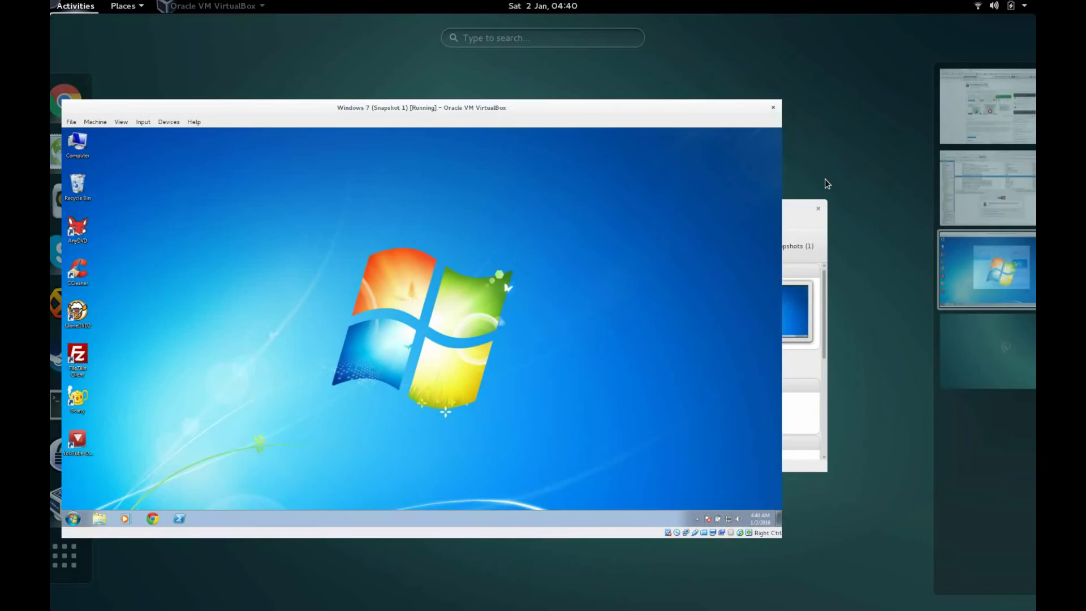
{"action": "left_click", "coordinate": [946, 137]}
Step: Bring up Chrome's YouTube-DL-GTK SourceForge page and highlight the Description paragraphs
{"action": "left_click", "coordinate": [416, 291]}
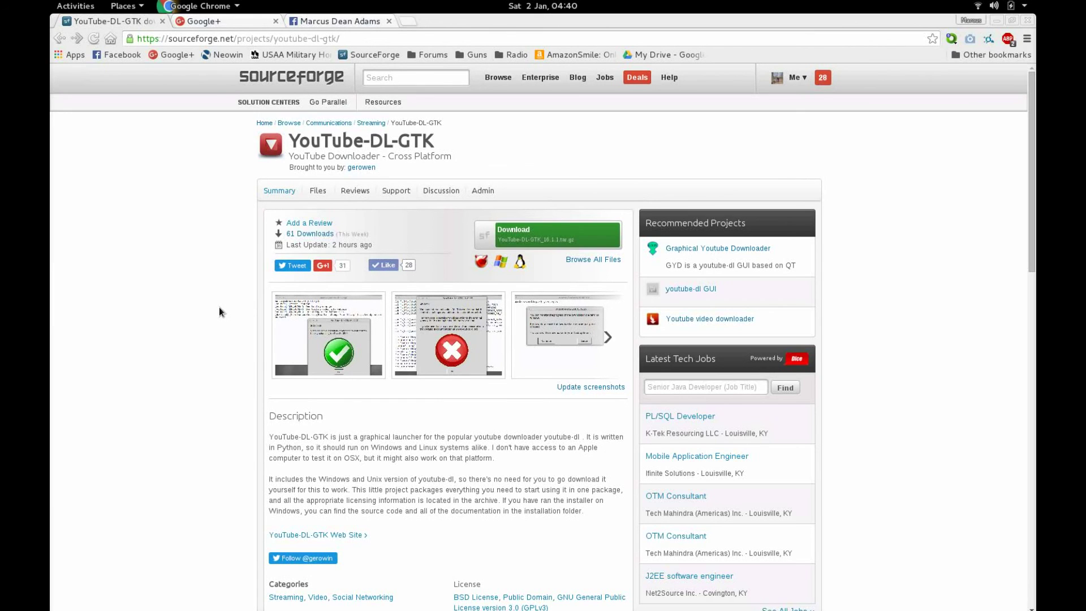
{"action": "left_click_drag", "start_coordinate": [274, 418], "coordinate": [389, 481]}
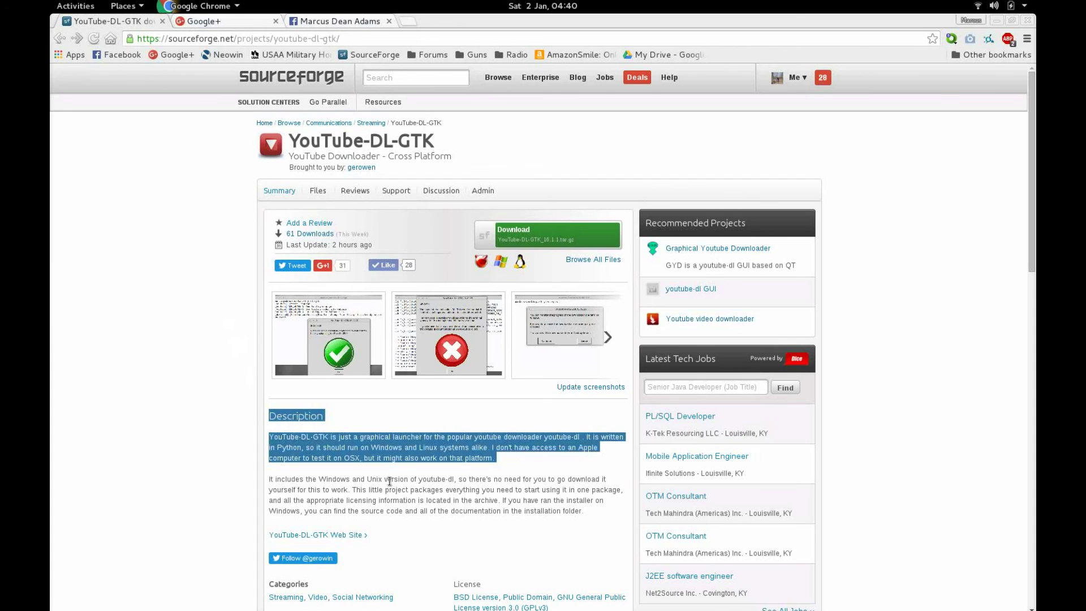
{"action": "left_click_drag", "start_coordinate": [389, 481], "coordinate": [416, 534]}
{"action": "left_click", "coordinate": [413, 512]}
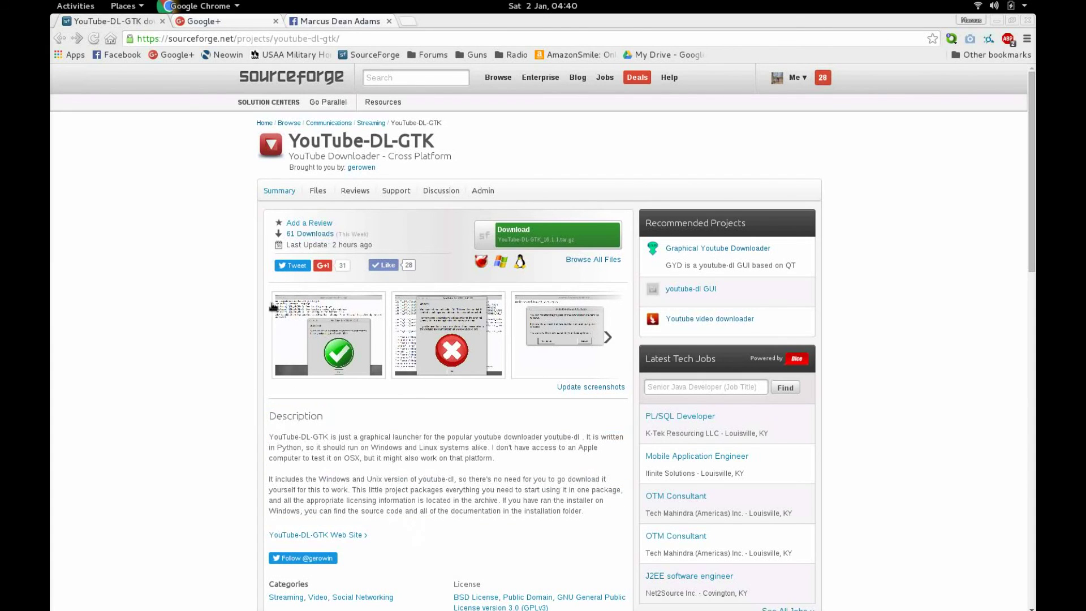
Step: Highlight the weekly download count, project header and YouTube-DL-GTK title
{"action": "double_click", "coordinate": [359, 234]}
{"action": "left_click_drag", "start_coordinate": [384, 247], "coordinate": [243, 129]}
{"action": "left_click", "coordinate": [407, 249]}
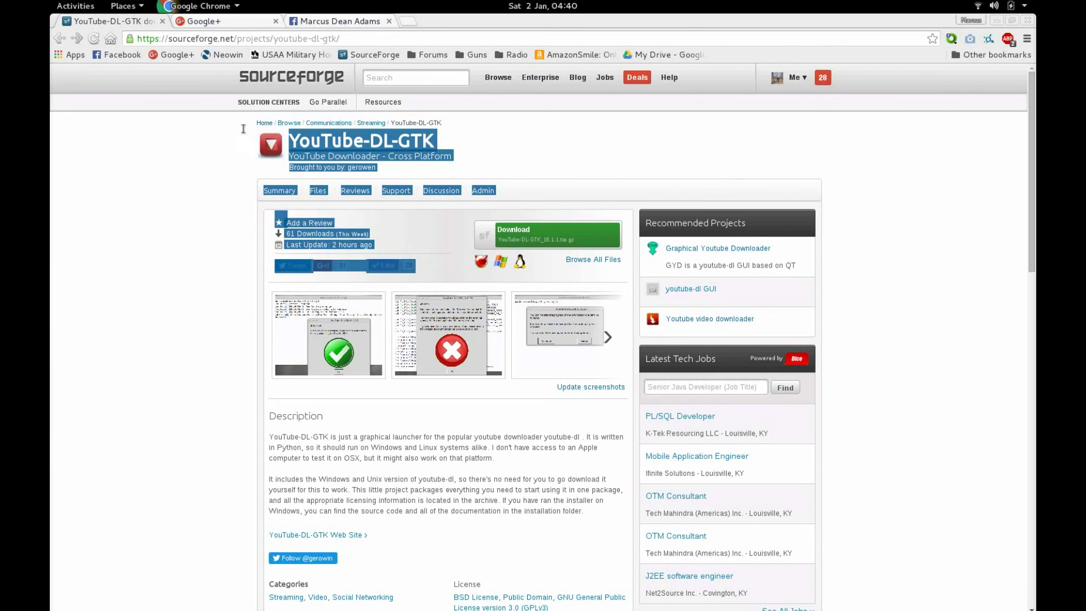
{"action": "left_click", "coordinate": [245, 125]}
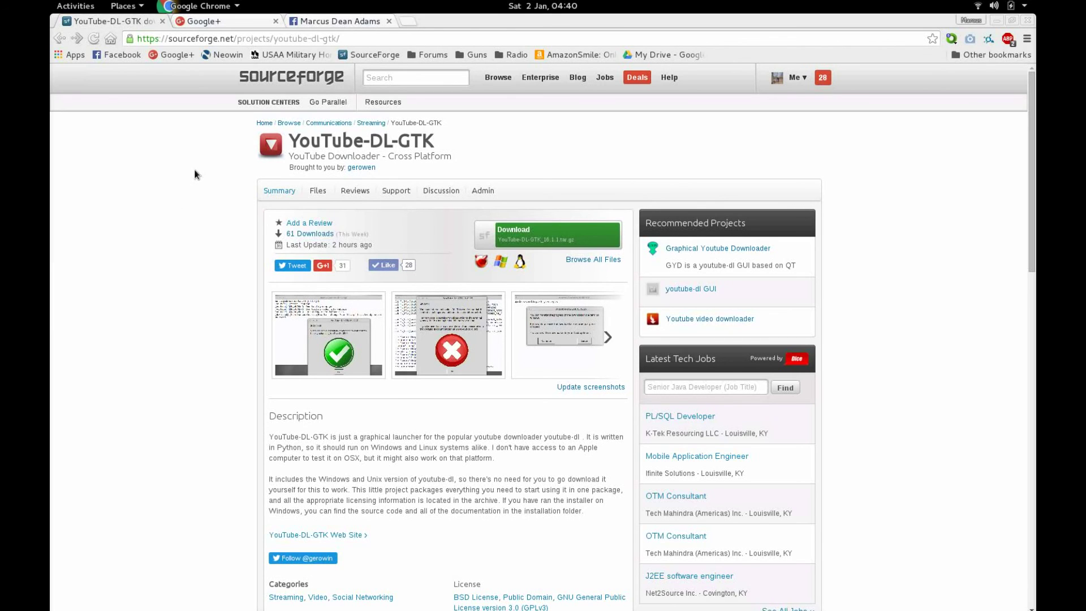
{"action": "left_click_drag", "start_coordinate": [290, 140], "coordinate": [433, 139]}
{"action": "left_click", "coordinate": [434, 139]}
{"action": "left_click", "coordinate": [438, 192]}
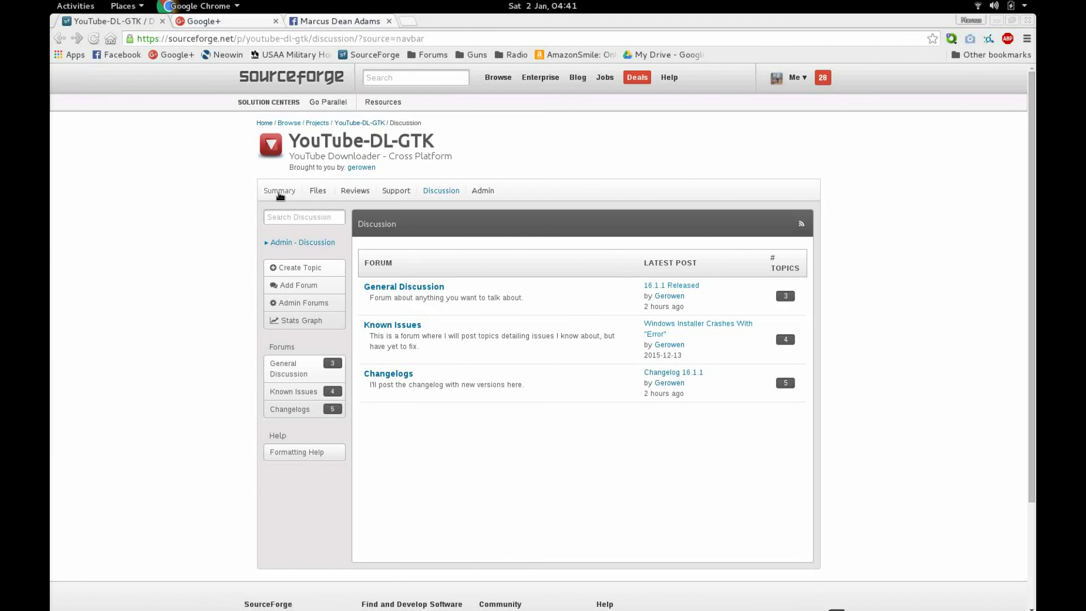
{"action": "left_click", "coordinate": [279, 193]}
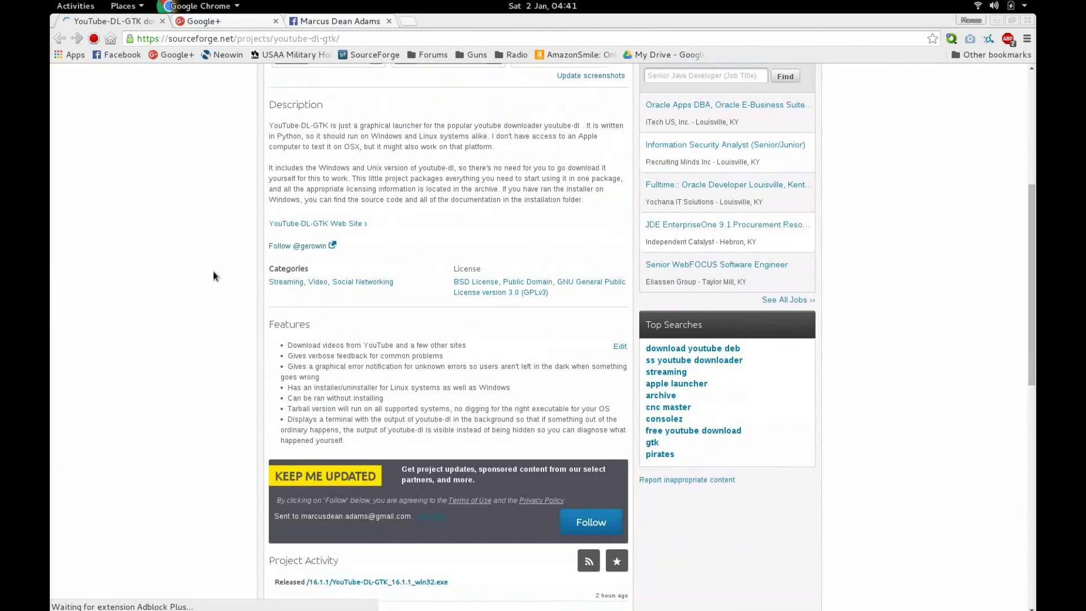
{"action": "scroll", "coordinate": [219, 262], "scroll_direction": "down", "scroll_amount": 4}
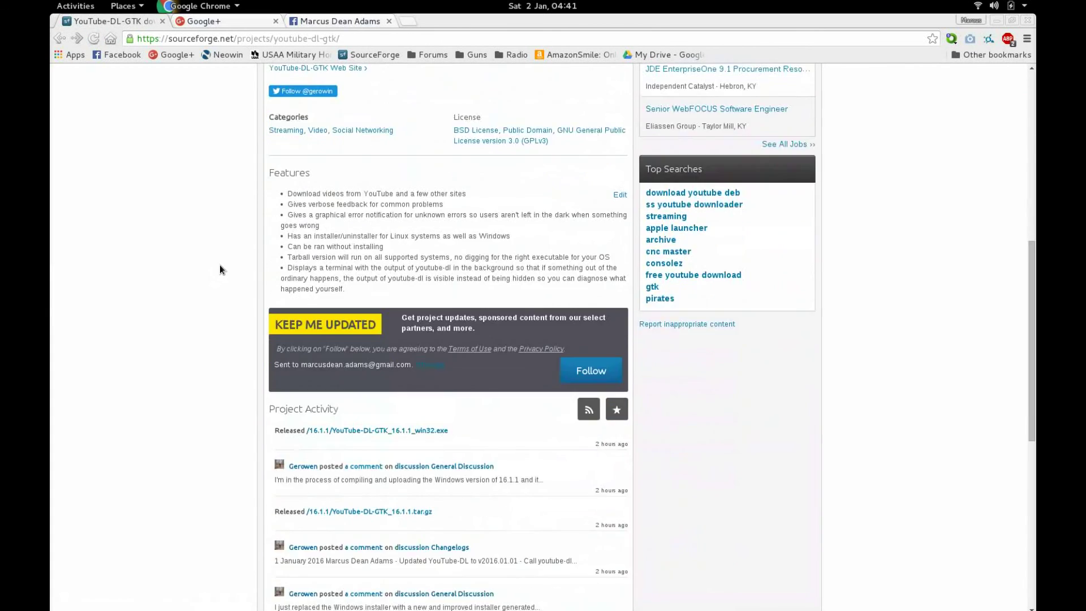
{"action": "scroll", "coordinate": [220, 265], "scroll_direction": "up", "scroll_amount": 5}
{"action": "scroll", "coordinate": [220, 270], "scroll_direction": "up", "scroll_amount": 6}
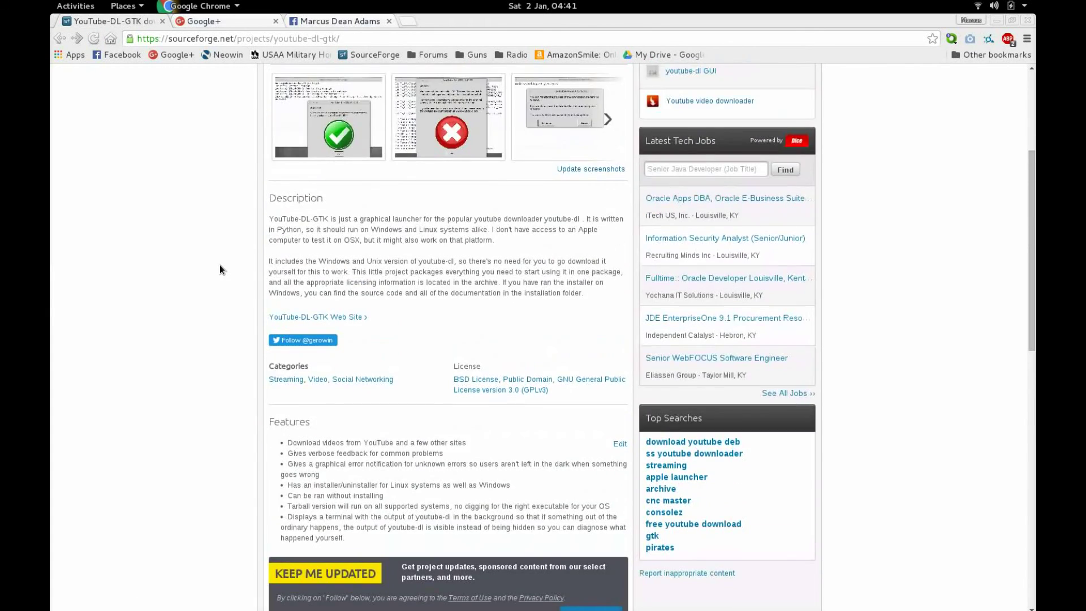